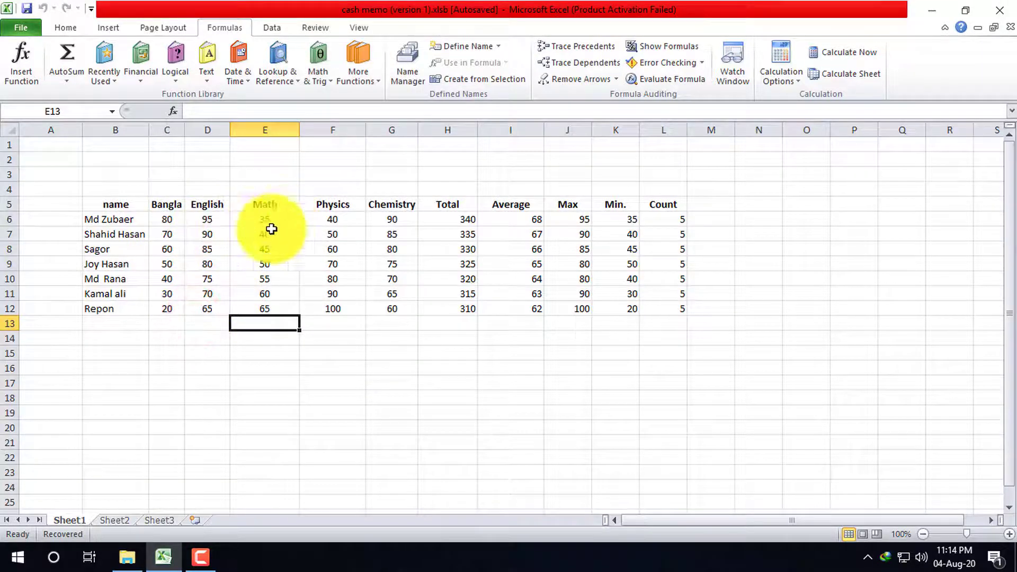
- Insert an entire row at cell E6, directly below the header row, and undo the insertion
click(280, 220)
right_click(279, 220)
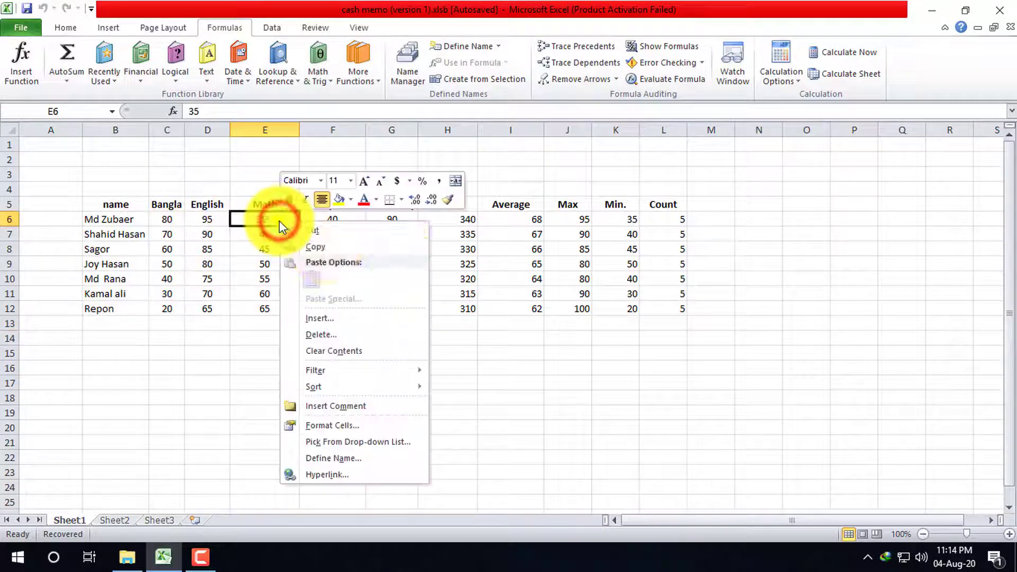
click(329, 316)
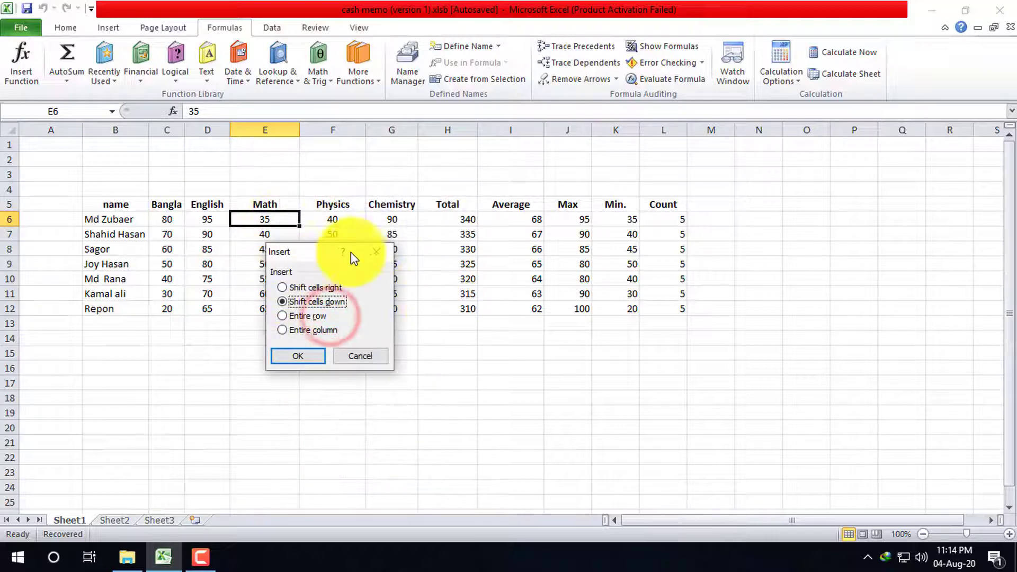
drag(306, 253, 426, 277)
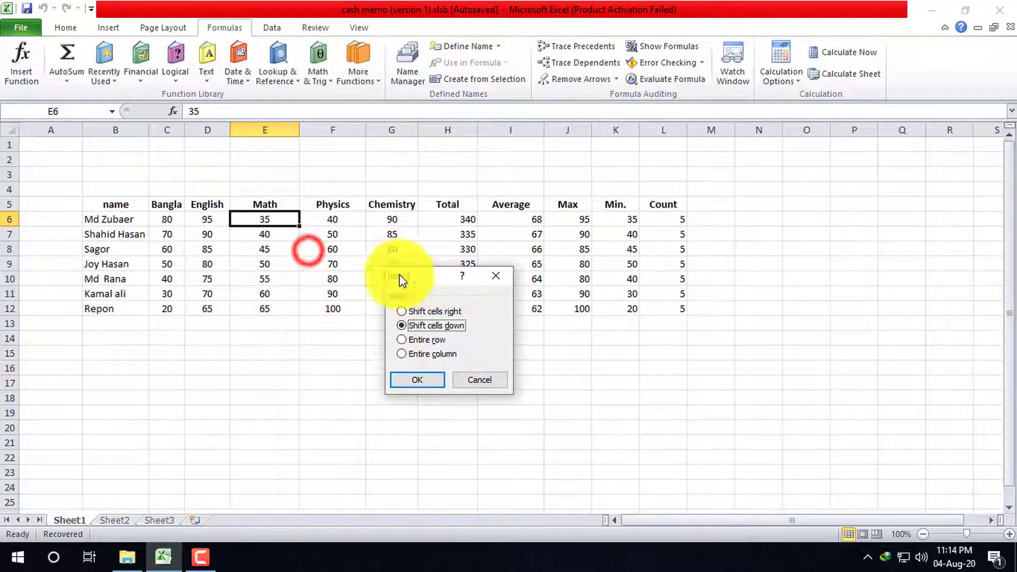
click(421, 340)
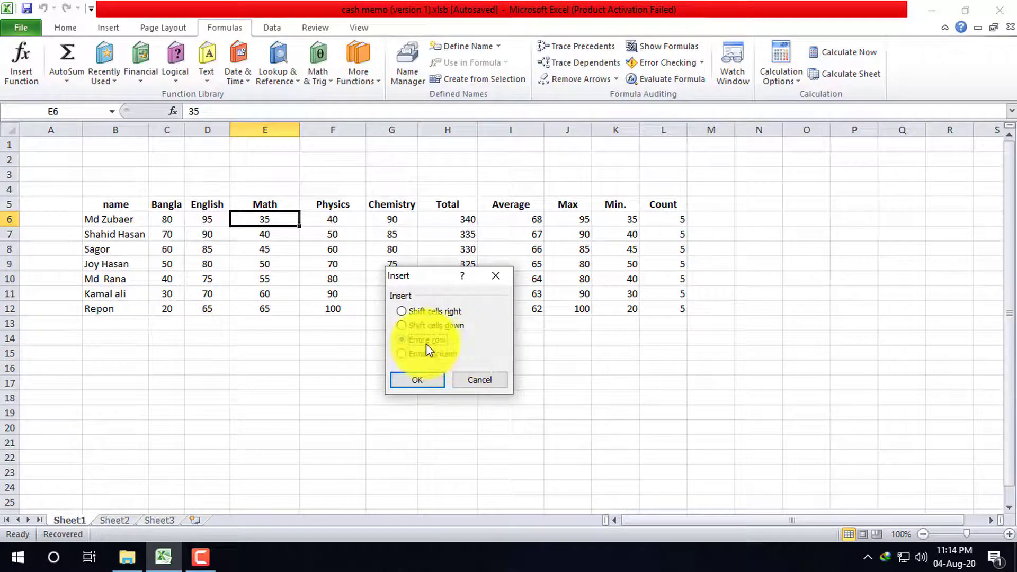
click(418, 376)
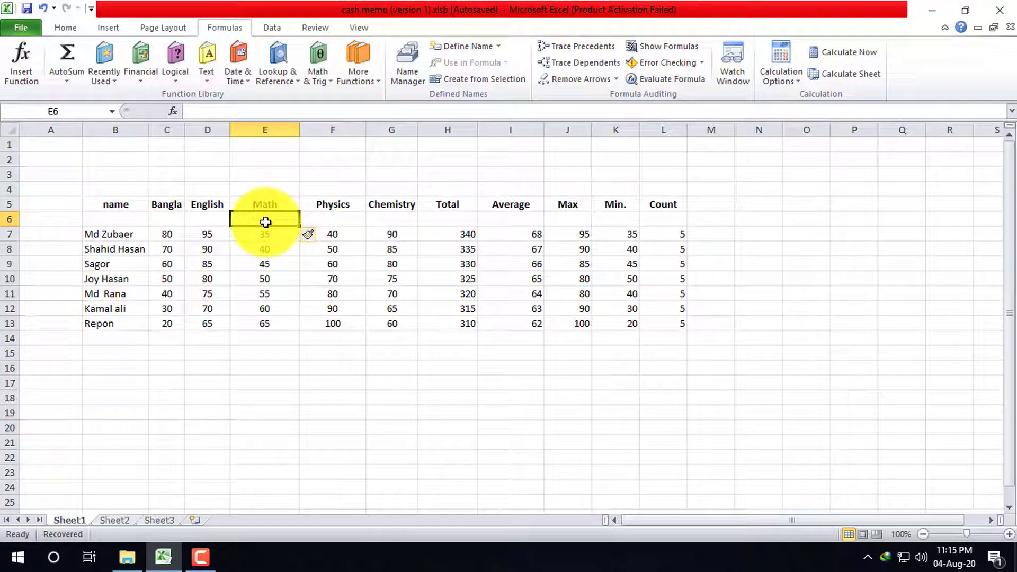
key(ctrl+z)
- Insert an entire blank column at cell E6, between the English and Math columns
right_click(265, 222)
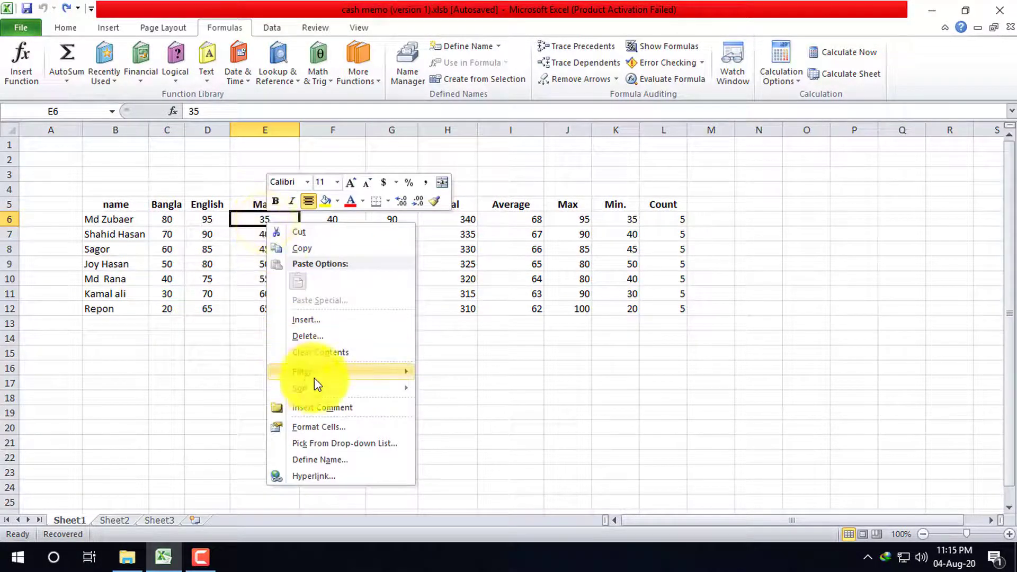
click(318, 321)
click(295, 320)
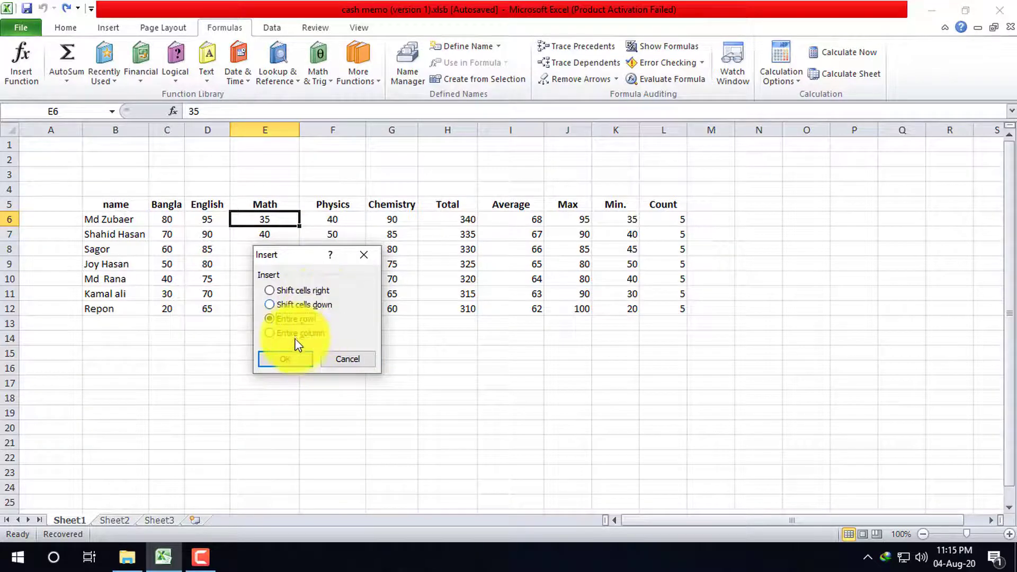
click(294, 332)
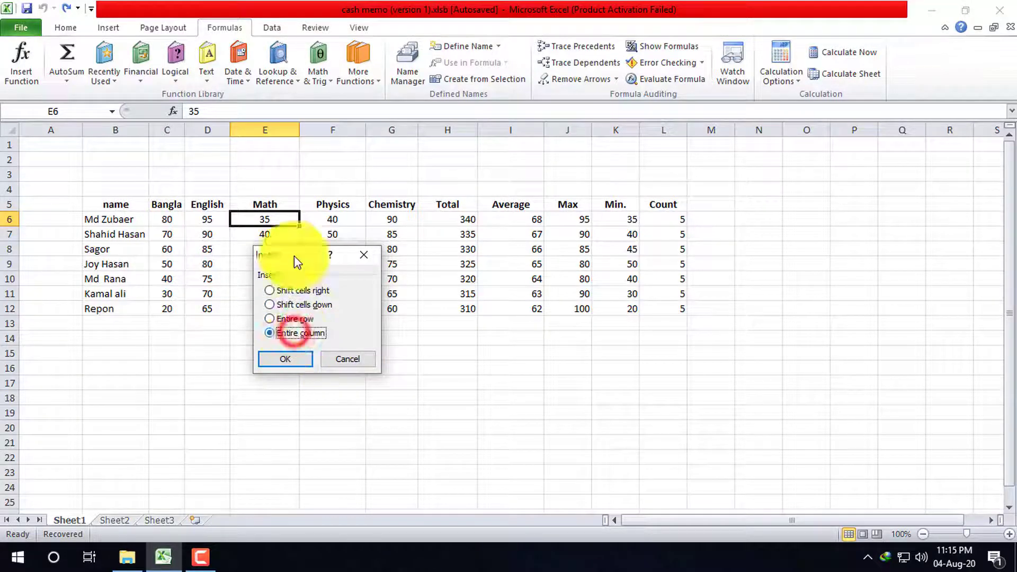
click(287, 360)
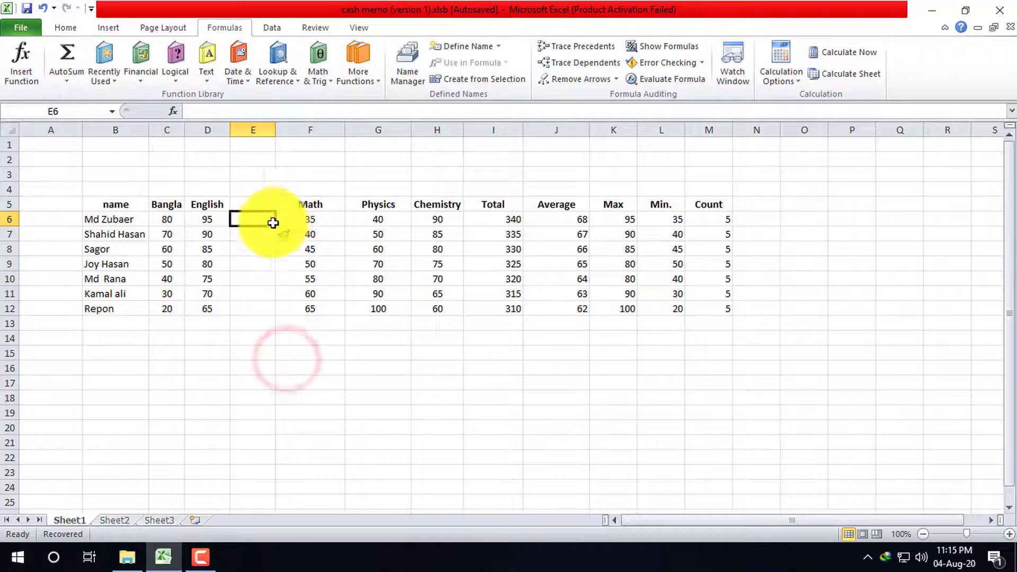
- Delete the entire blank column E between English and Math, starting from cell E5
click(261, 263)
click(256, 206)
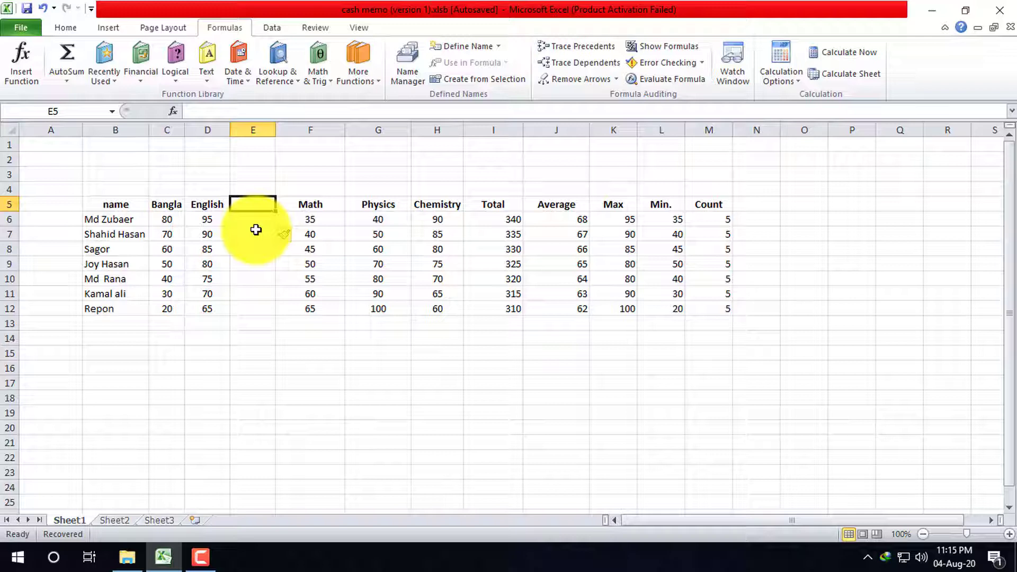
right_click(253, 202)
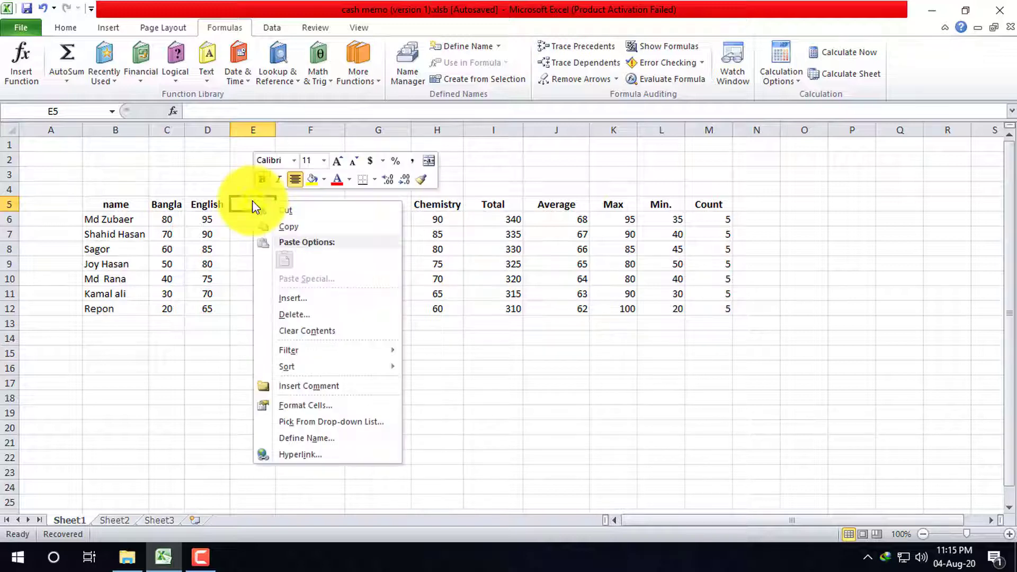
click(310, 314)
click(278, 325)
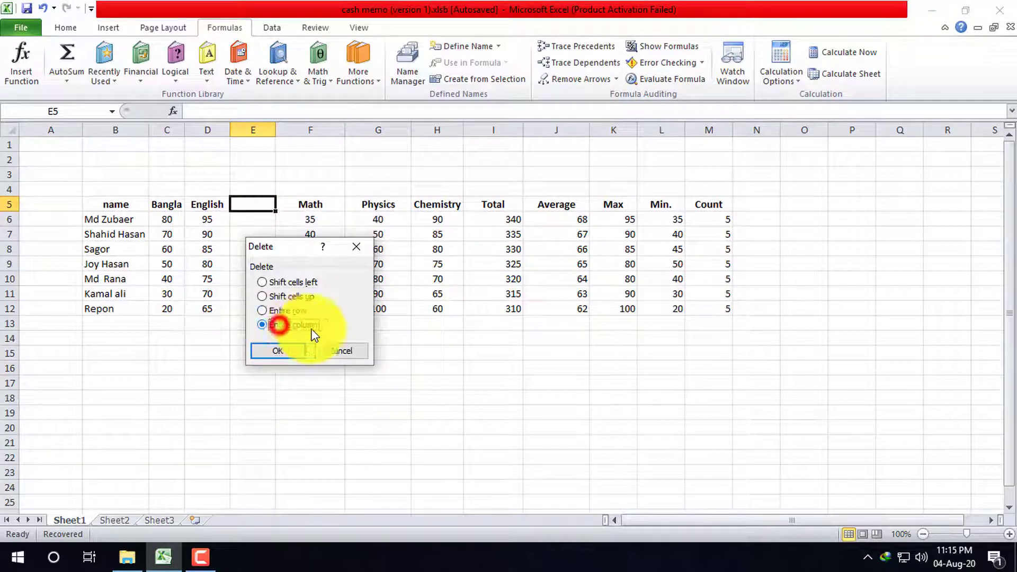
click(285, 352)
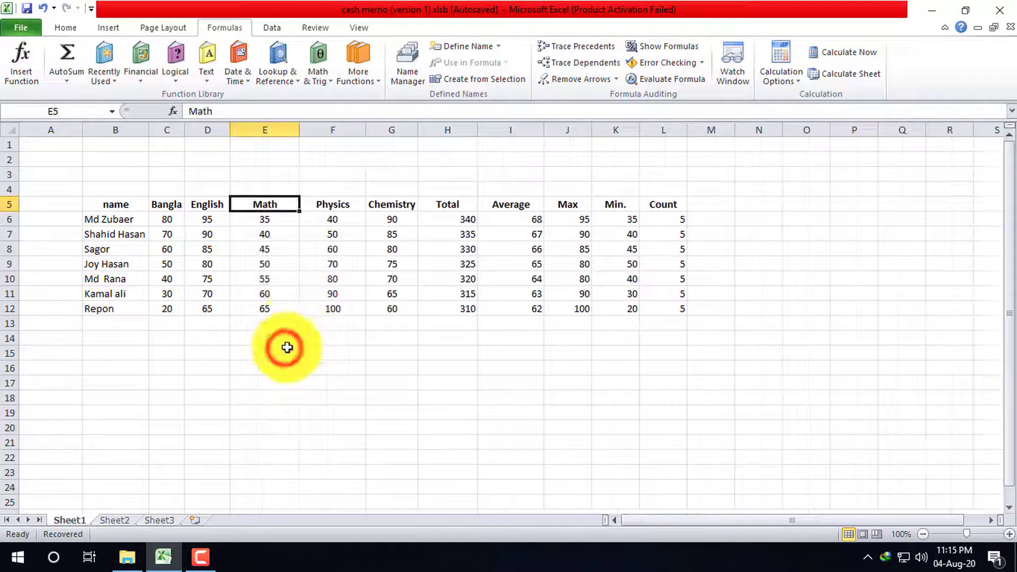
- Insert a blank cell at the Math header in E5 with cells shifted right, and undo the insertion
right_click(258, 206)
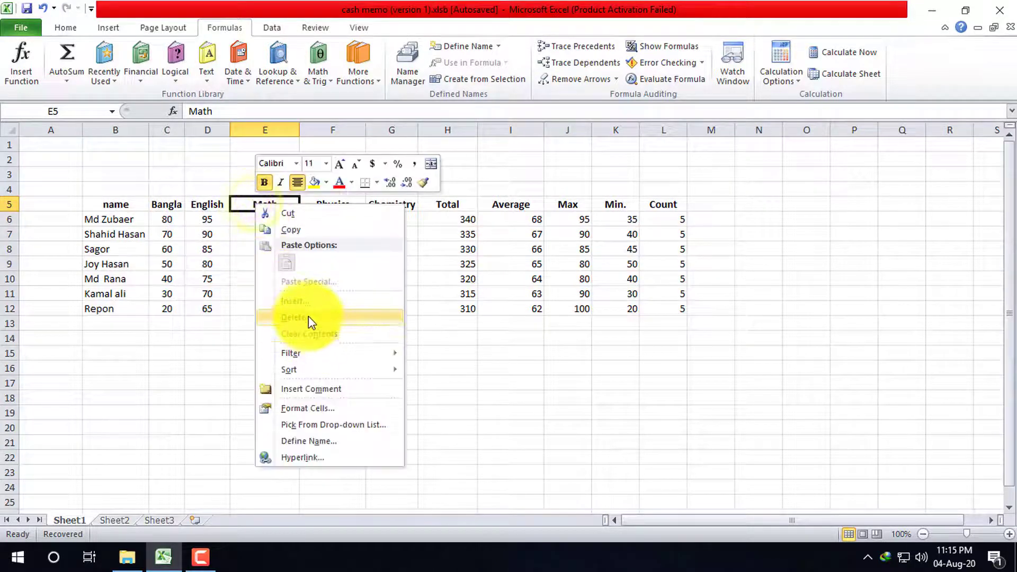
click(296, 301)
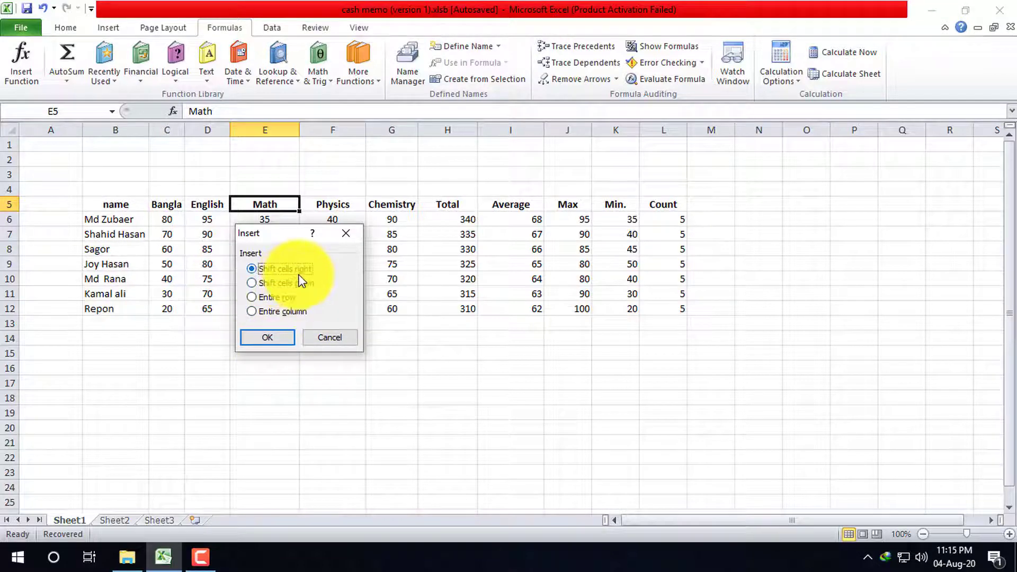
click(265, 335)
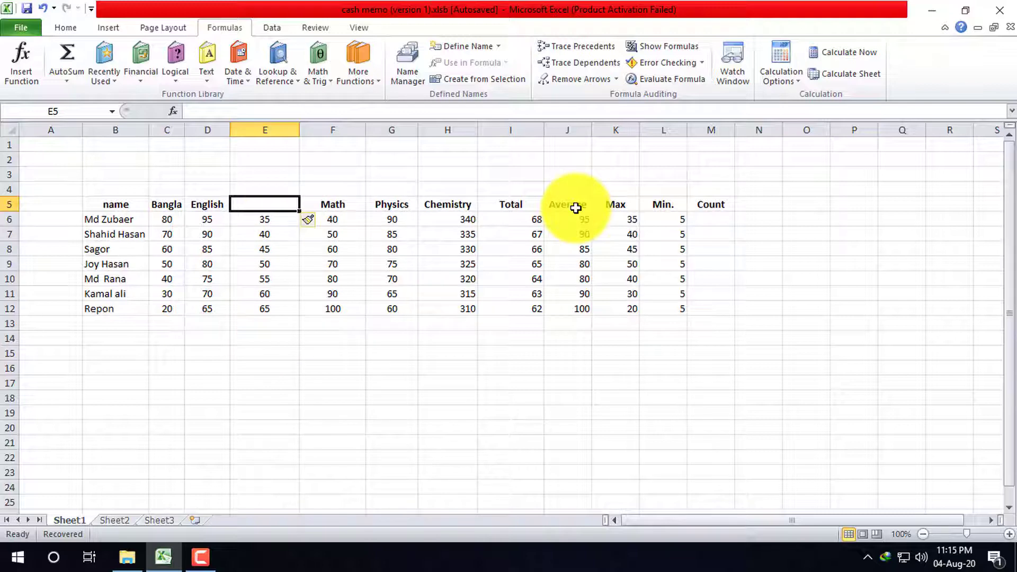
key(ctrl+z)
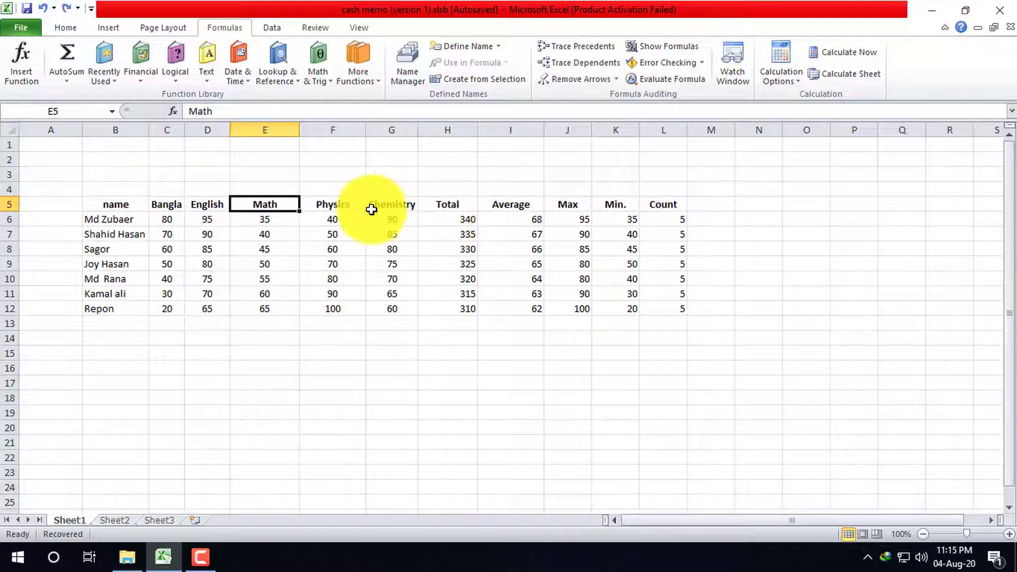
- Insert a blank cell at the name header in B5, shifting the header cells right
right_click(97, 205)
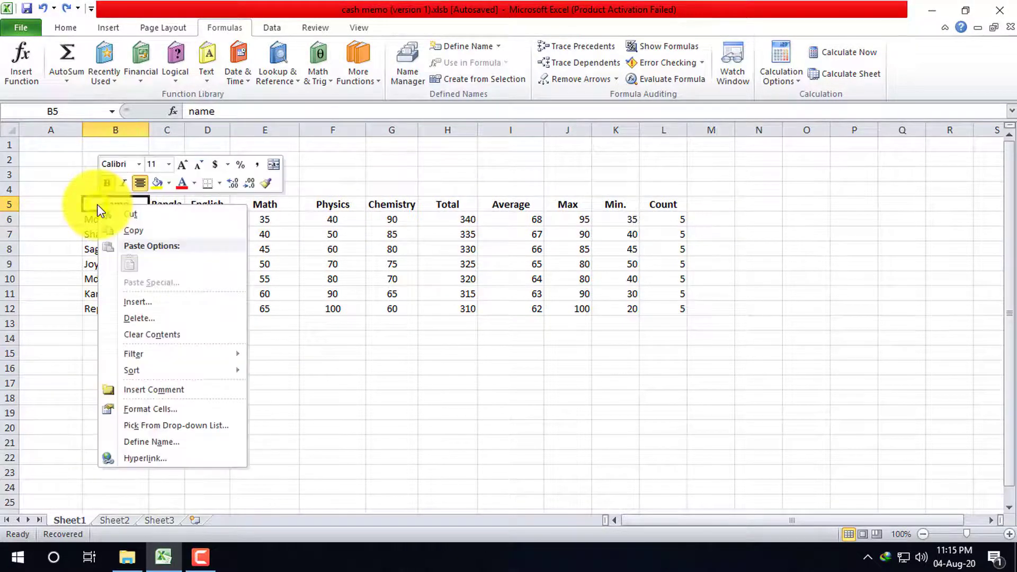
click(201, 298)
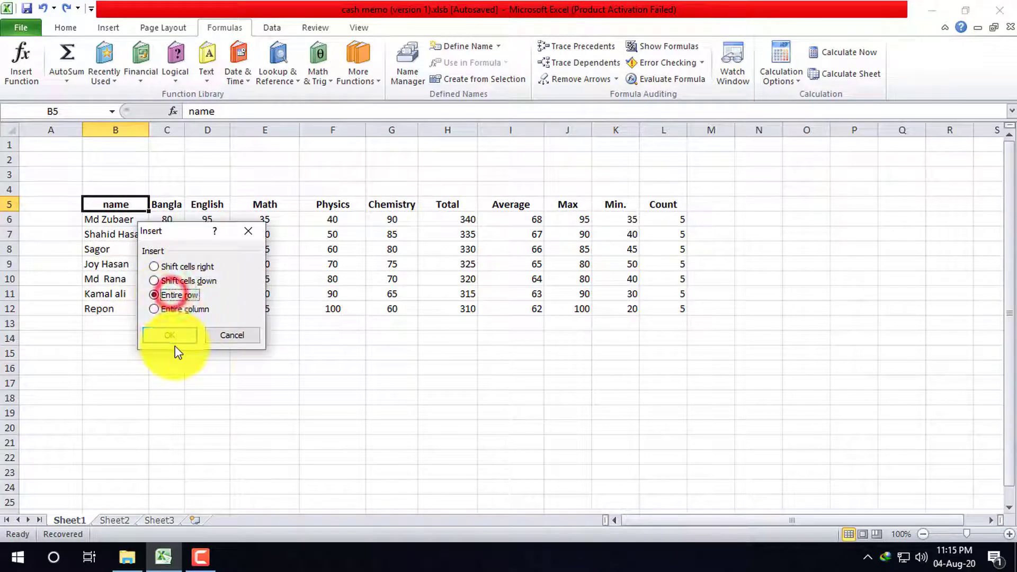
click(200, 266)
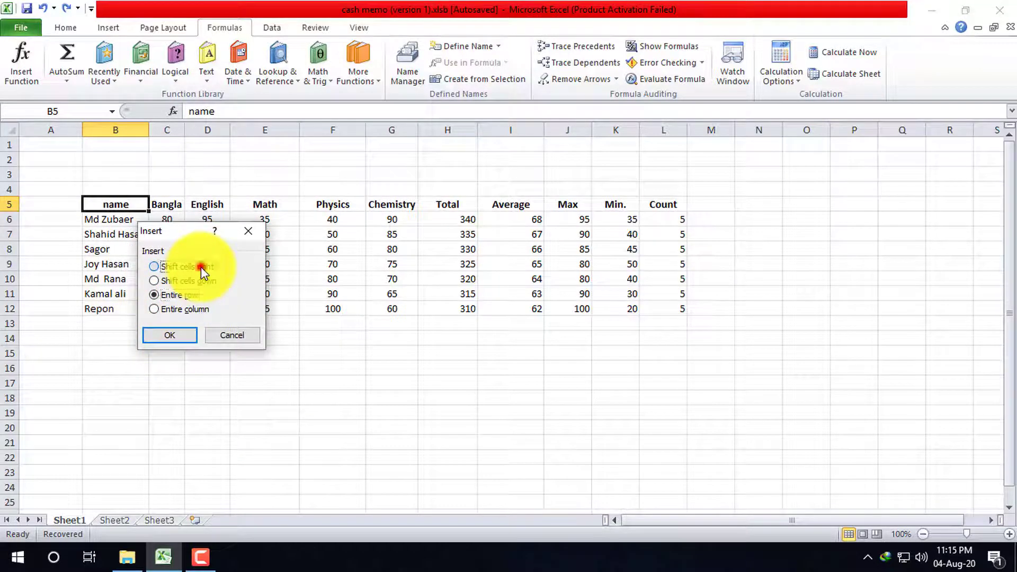
click(175, 335)
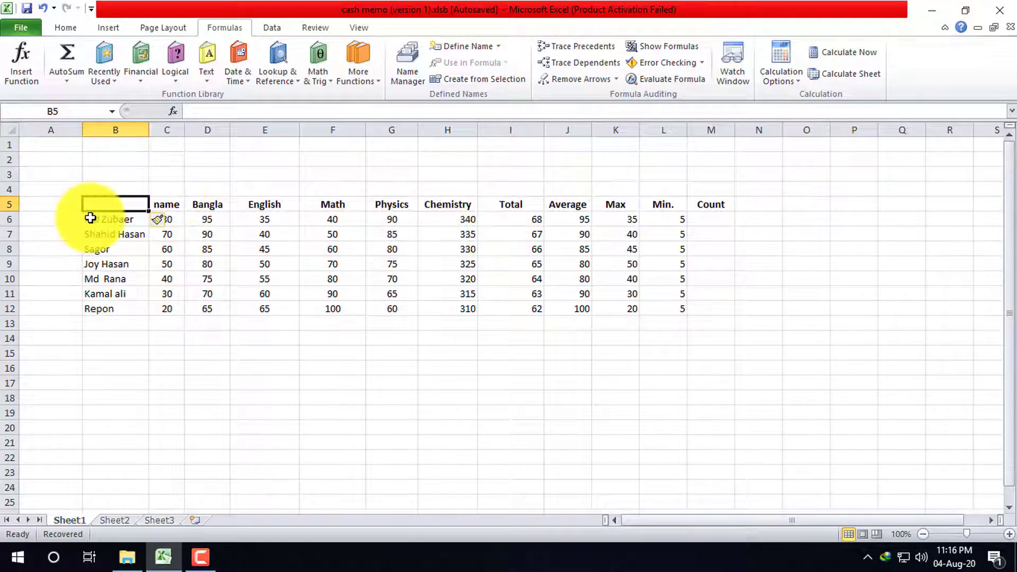
- Insert blank cells at A6 and A7, shifting the cells of both rows right
right_click(59, 222)
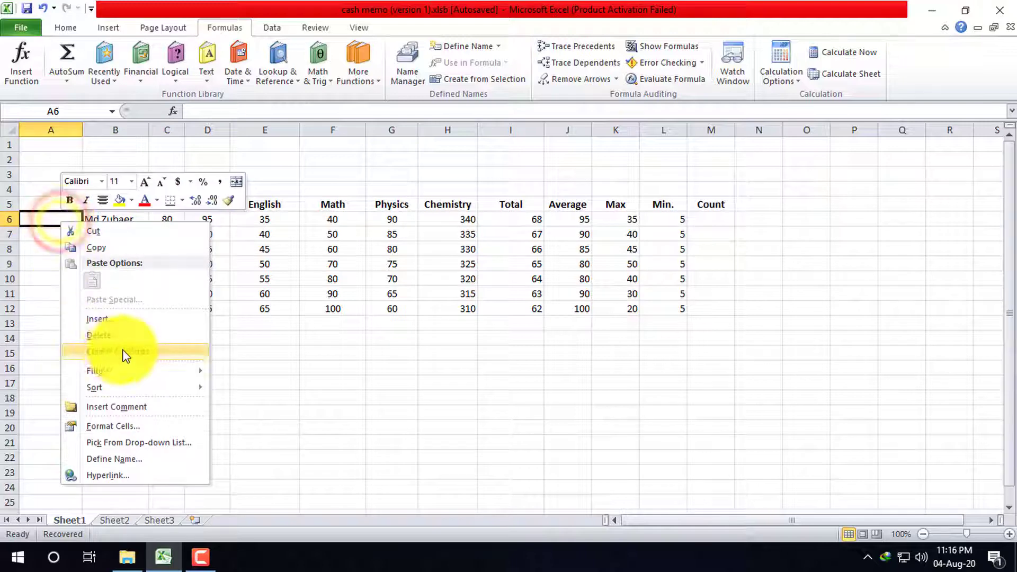
click(111, 317)
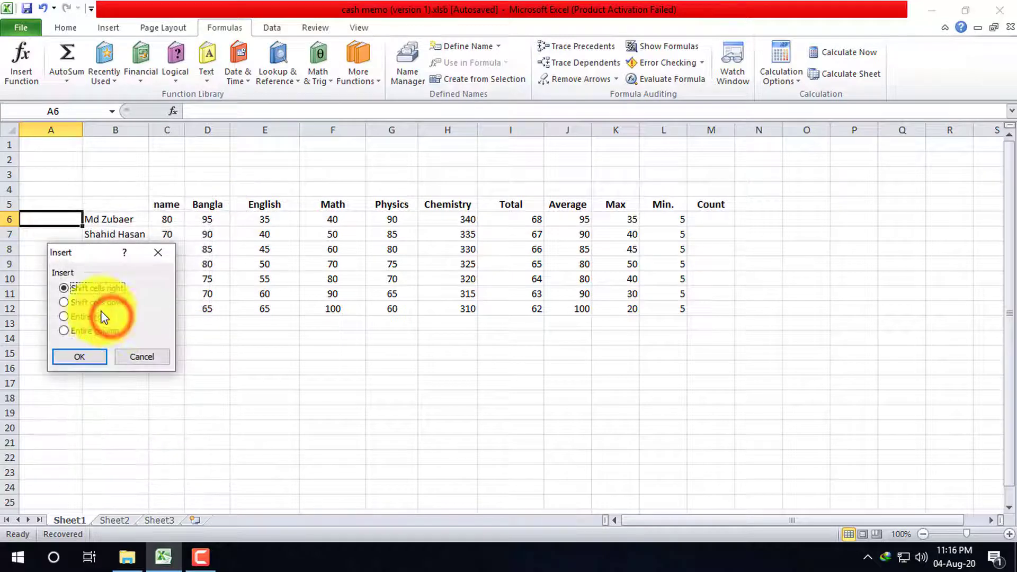
click(78, 357)
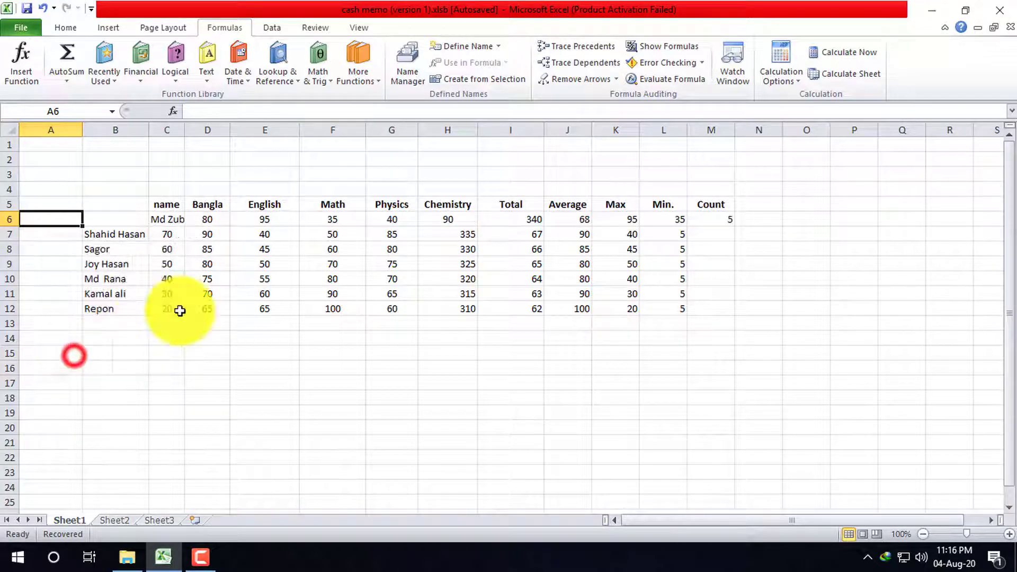
click(74, 235)
right_click(74, 234)
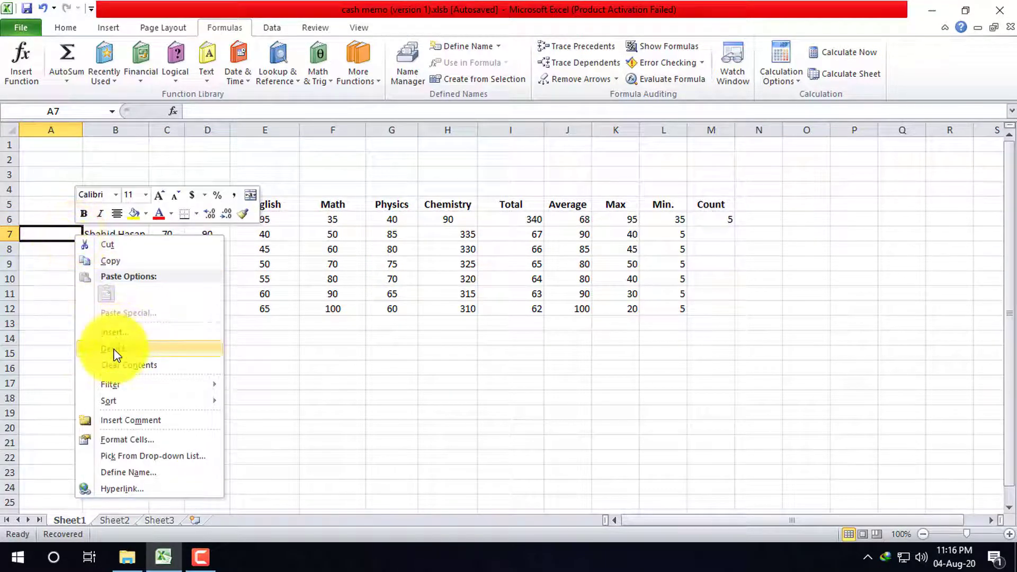
click(127, 332)
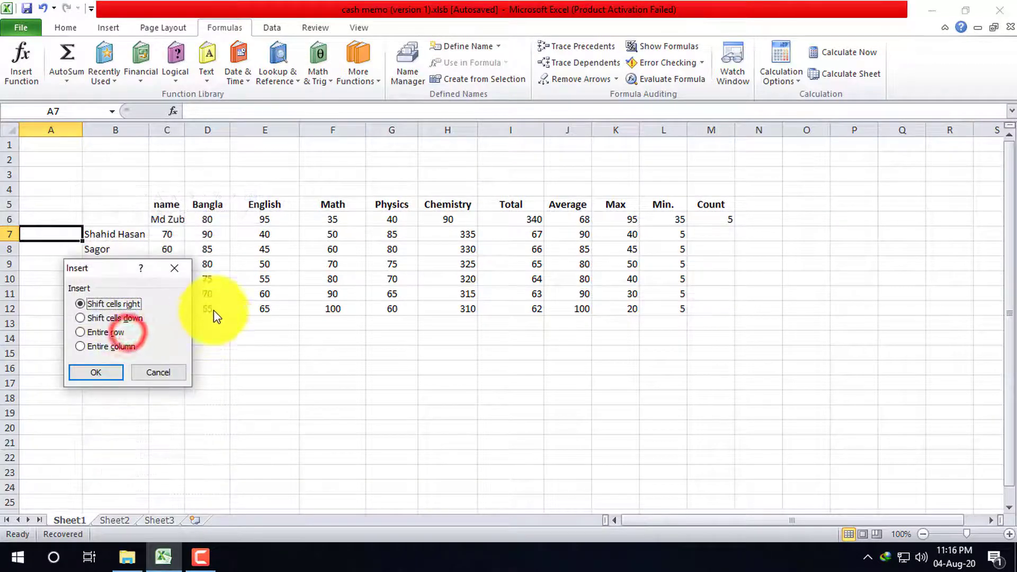
click(95, 372)
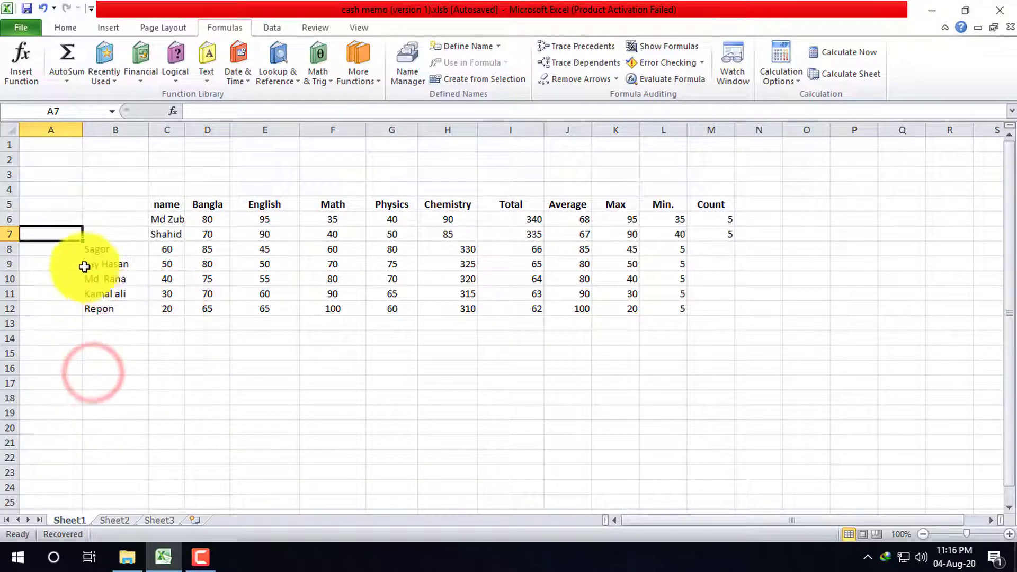
- Delete the blank cells B6 and B7, shifting the remaining cells of both rows left
right_click(129, 219)
click(190, 326)
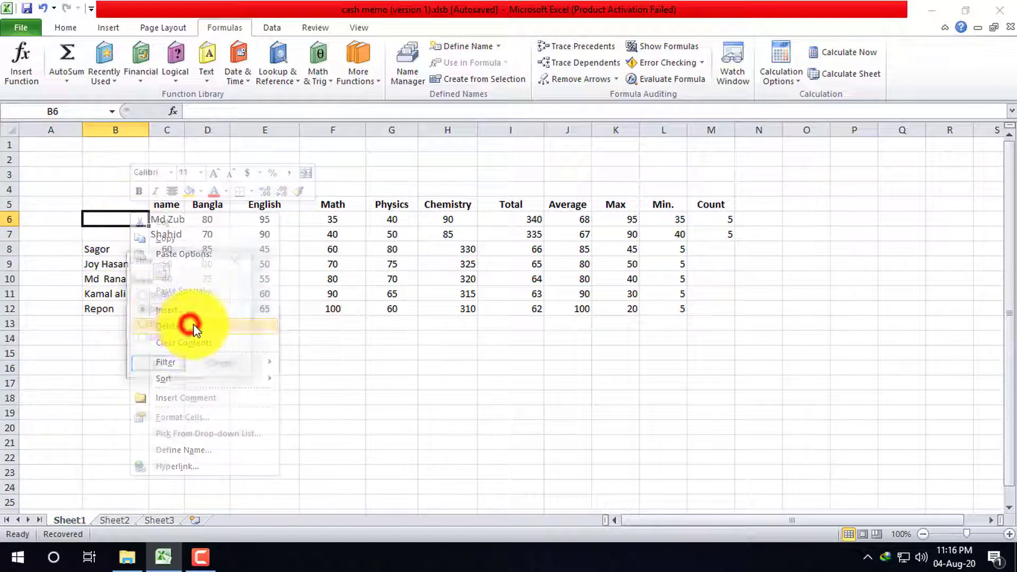
click(162, 295)
click(159, 364)
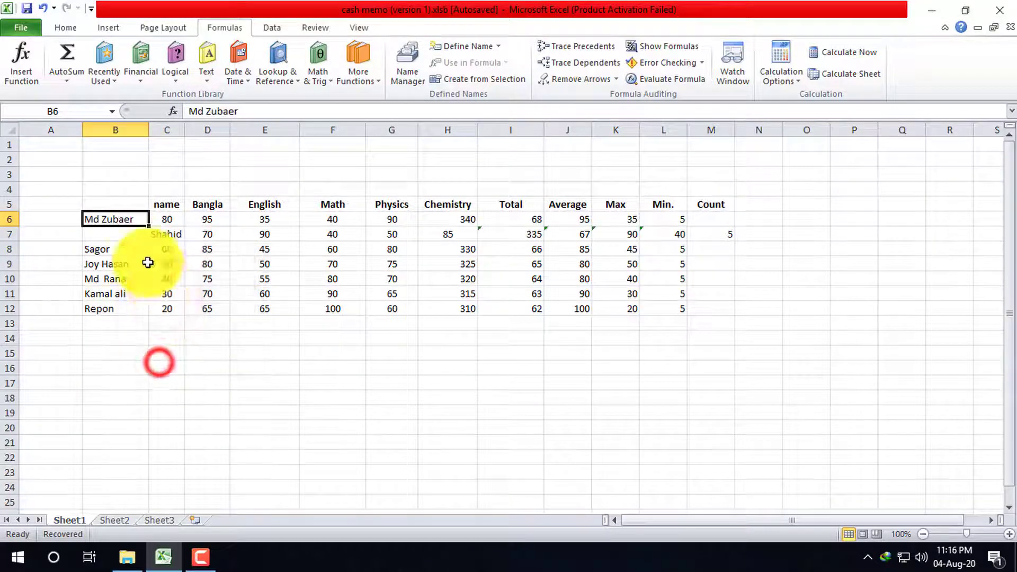
click(117, 240)
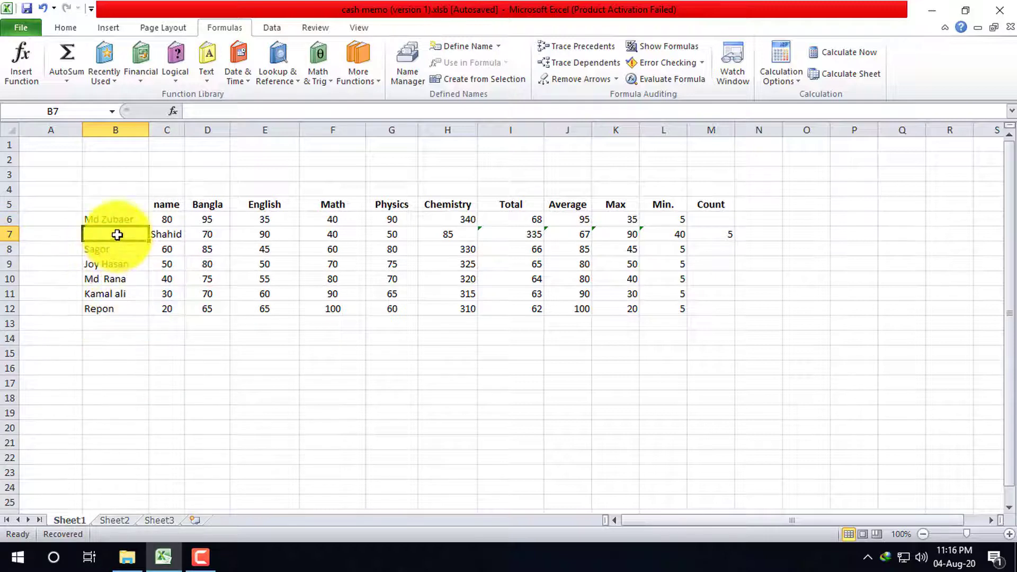
right_click(118, 236)
click(170, 349)
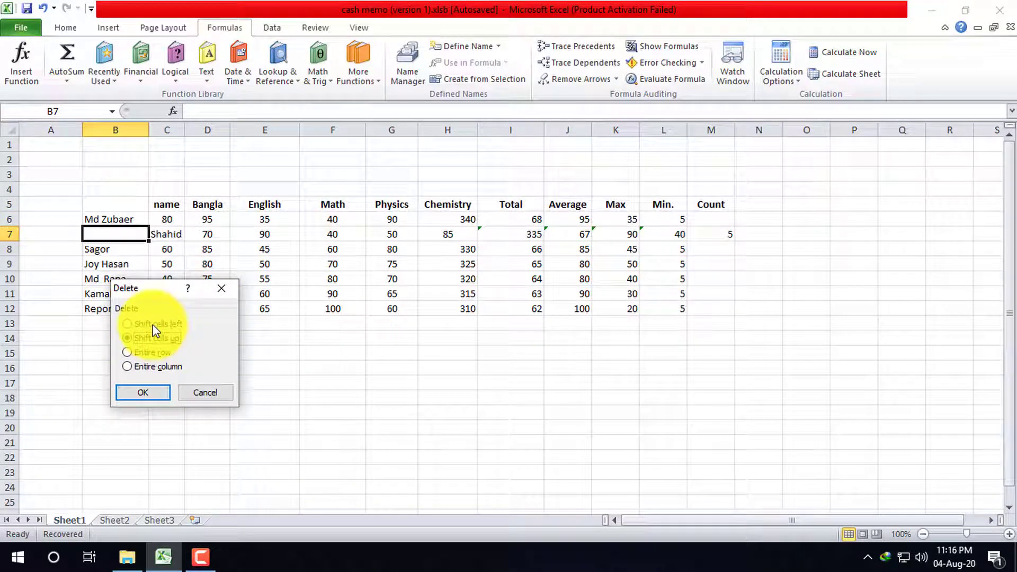
click(154, 324)
click(149, 393)
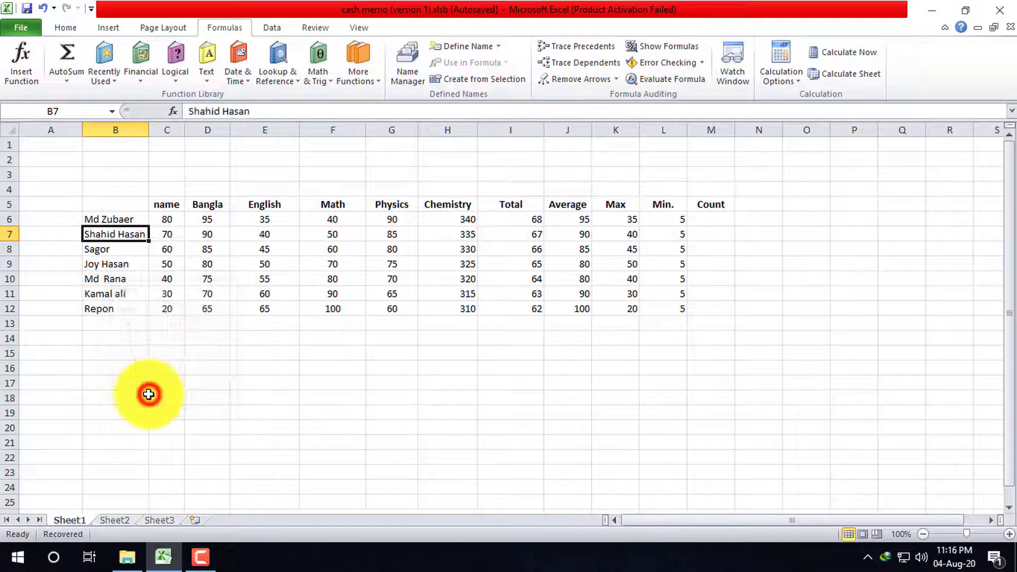
- Delete the blank cell B5 in the header row, shifting the headers left
click(118, 205)
right_click(121, 205)
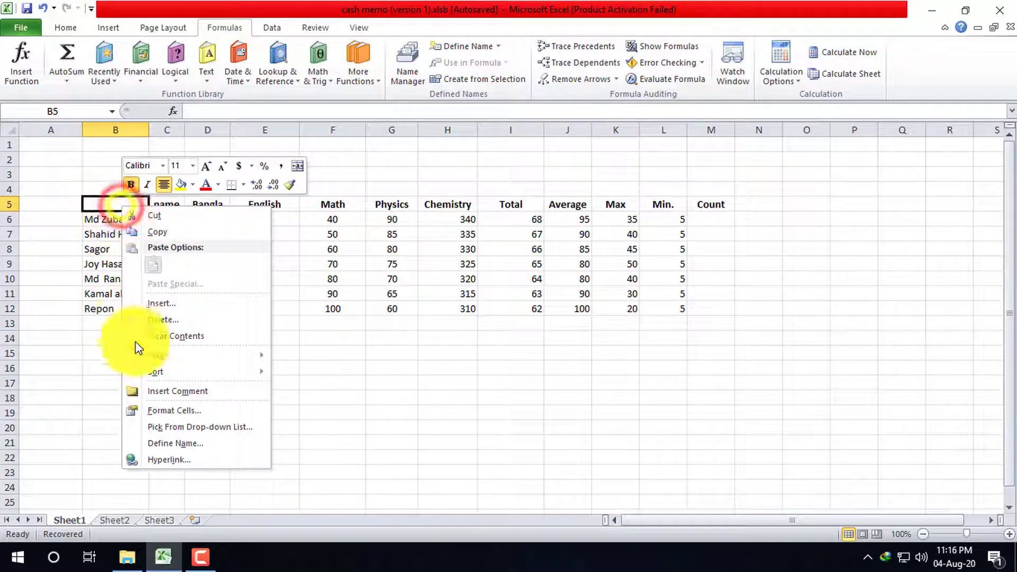
click(170, 321)
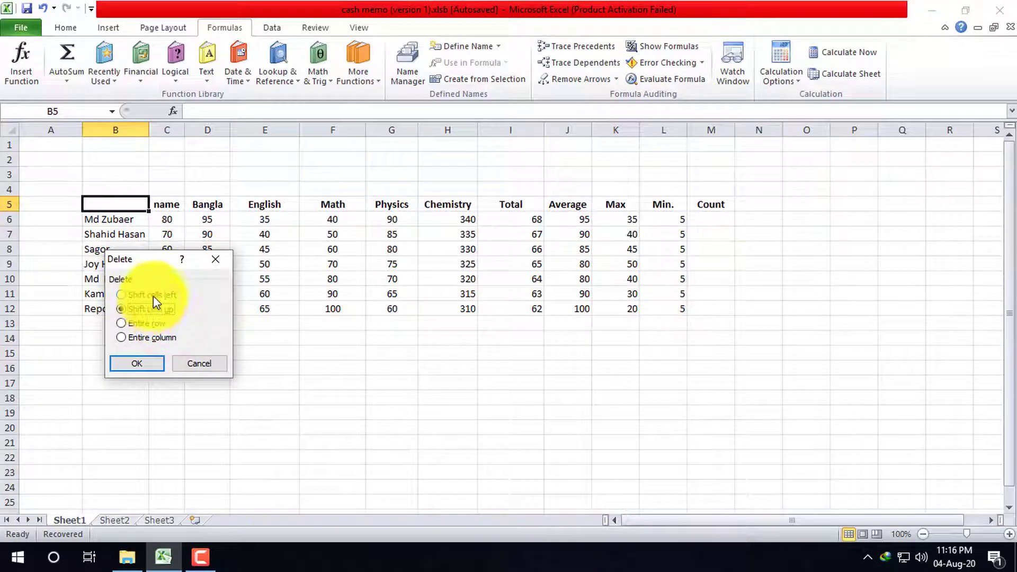
click(153, 296)
click(132, 363)
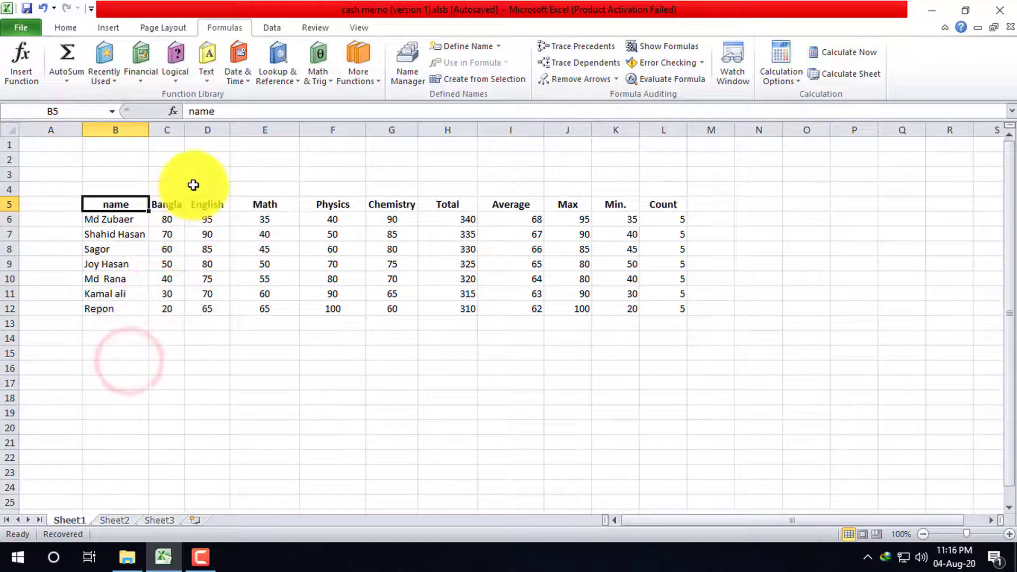
- Delete the entire Average column from the marks table
click(193, 185)
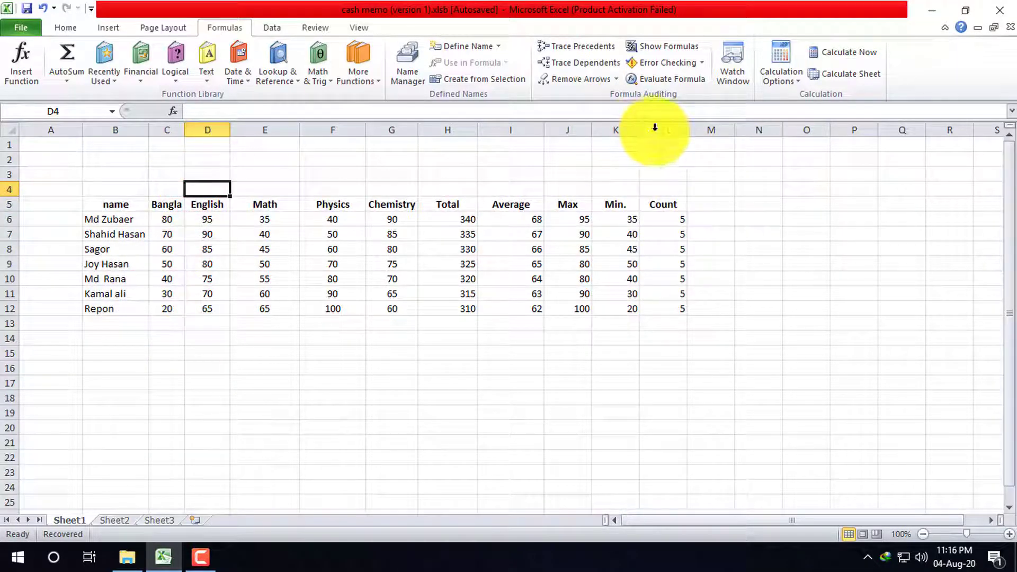
click(486, 127)
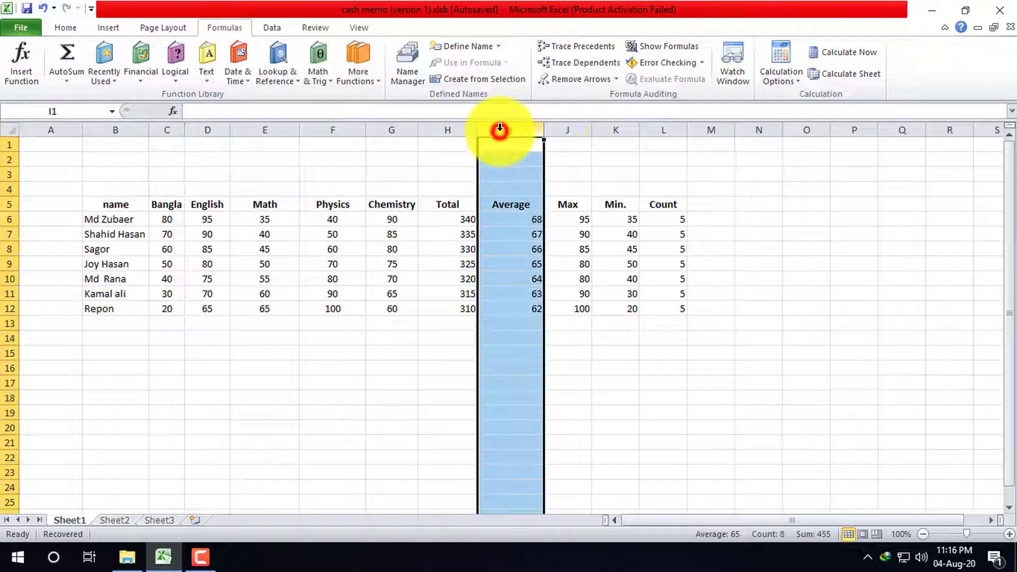
right_click(497, 129)
click(530, 253)
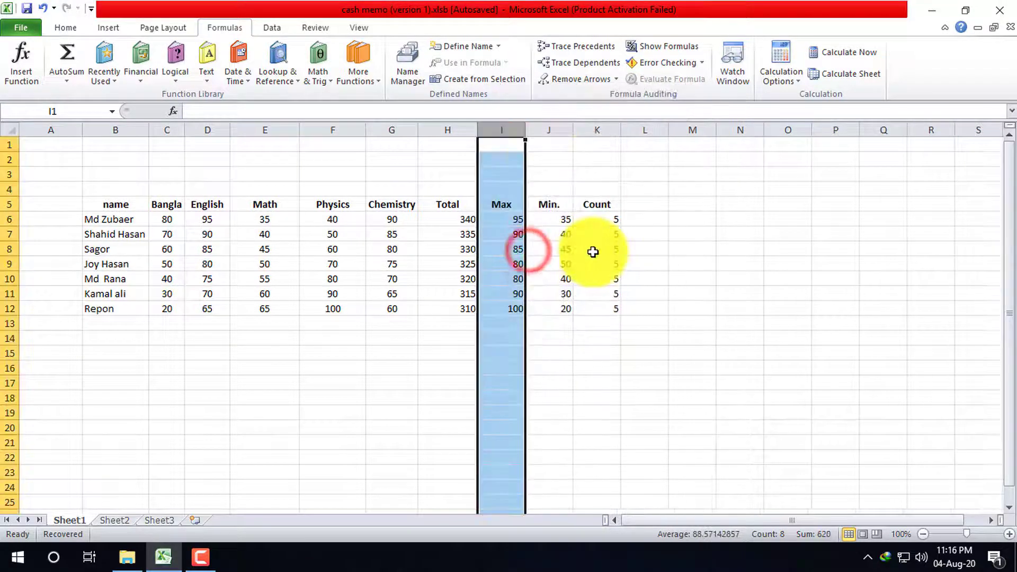
right_click(541, 134)
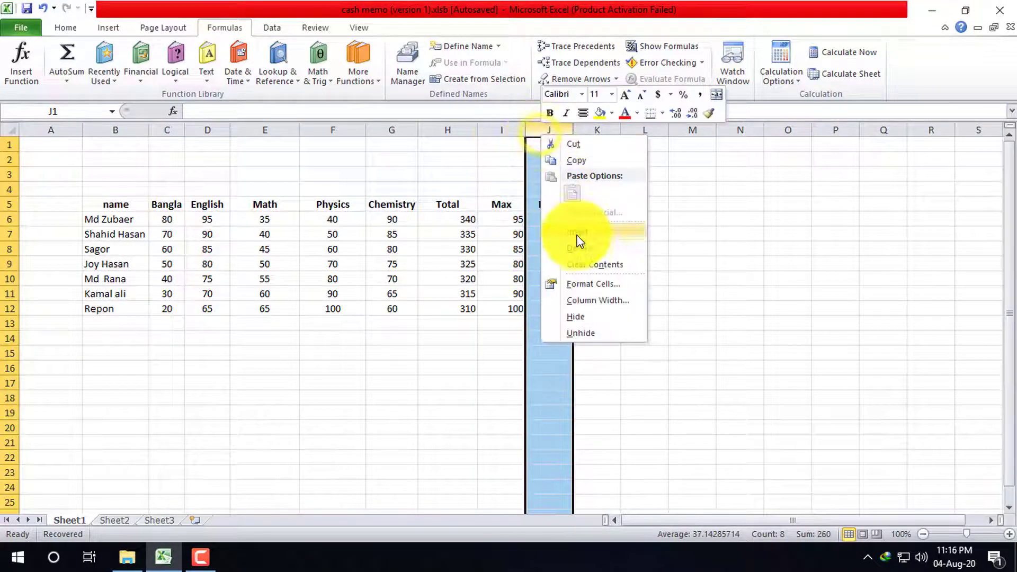
- Delete row 6 with the first student's marks and insert a blank row at row 7
click(10, 216)
click(10, 217)
right_click(11, 219)
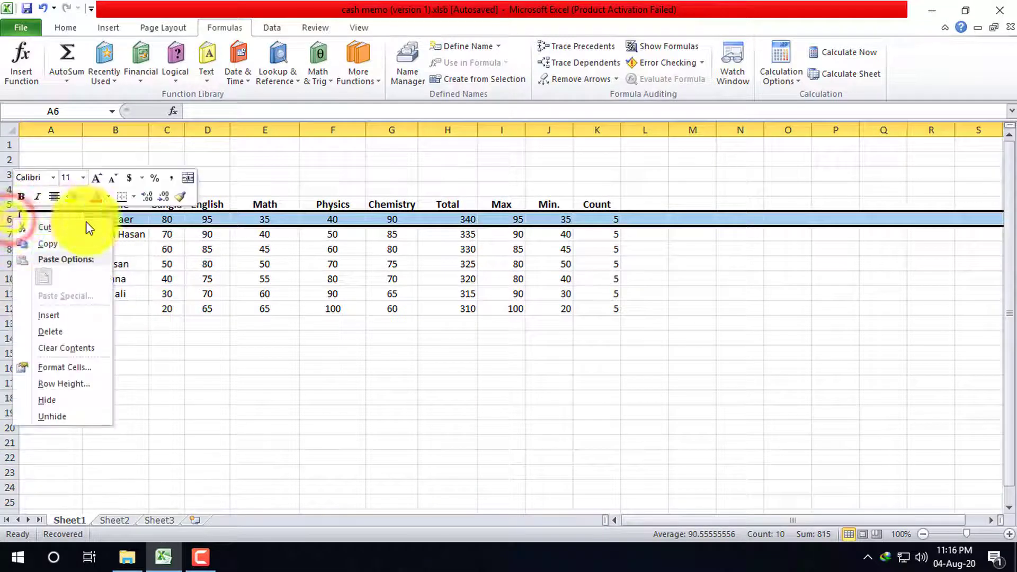
click(50, 332)
right_click(12, 237)
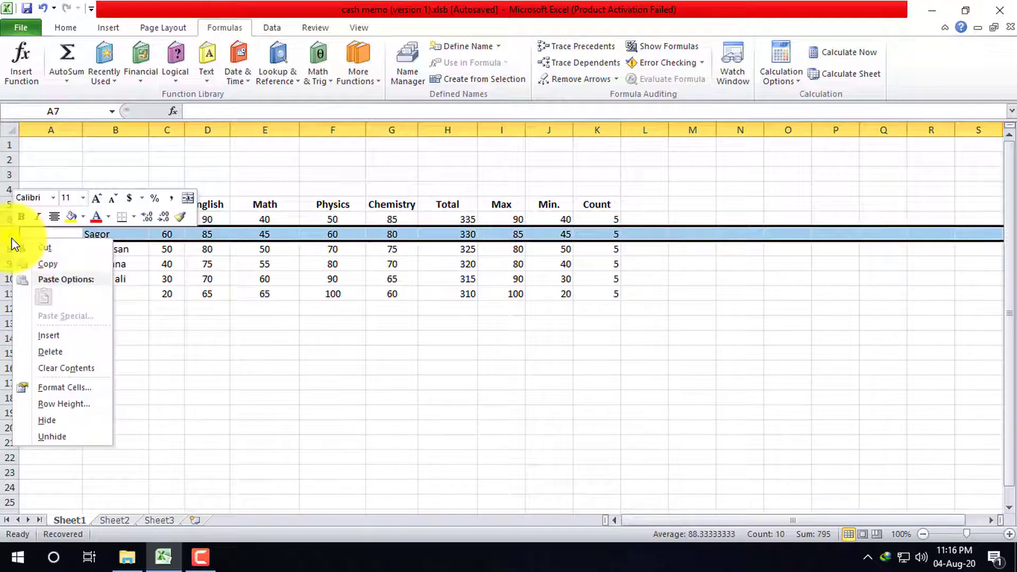
click(52, 336)
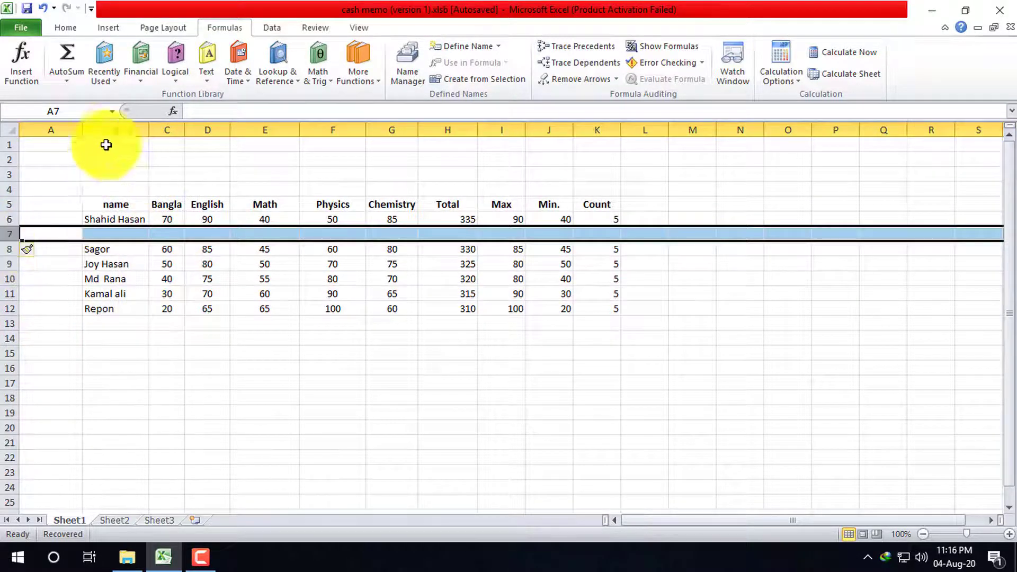
- Insert a blank column before the English column
click(114, 131)
right_click(222, 133)
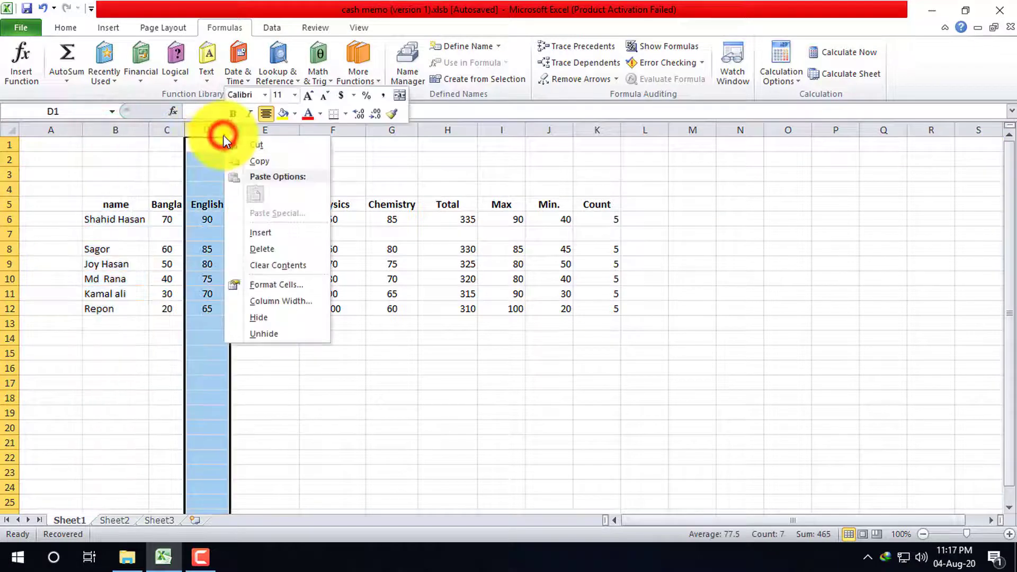
click(280, 236)
click(291, 219)
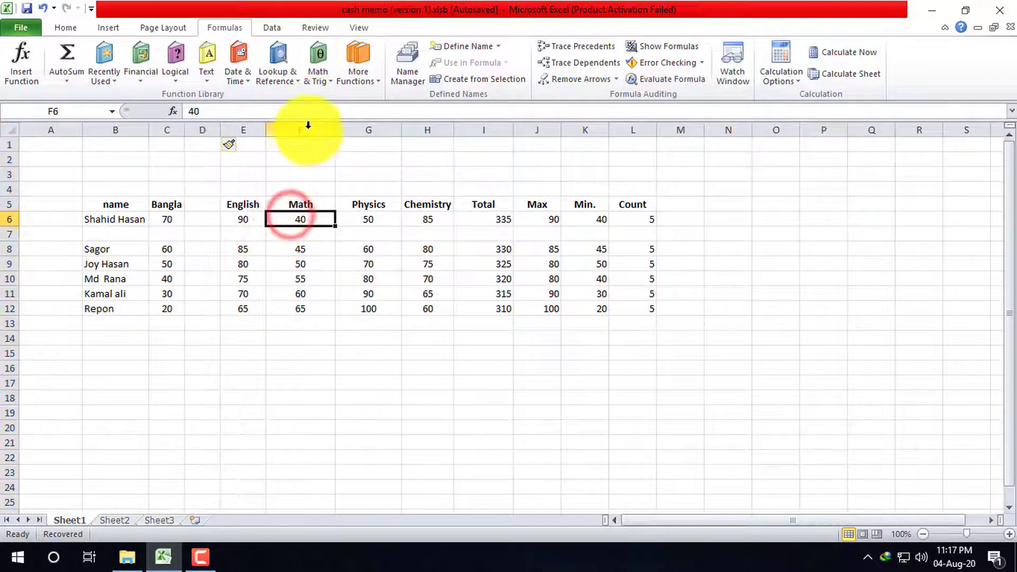
right_click(309, 219)
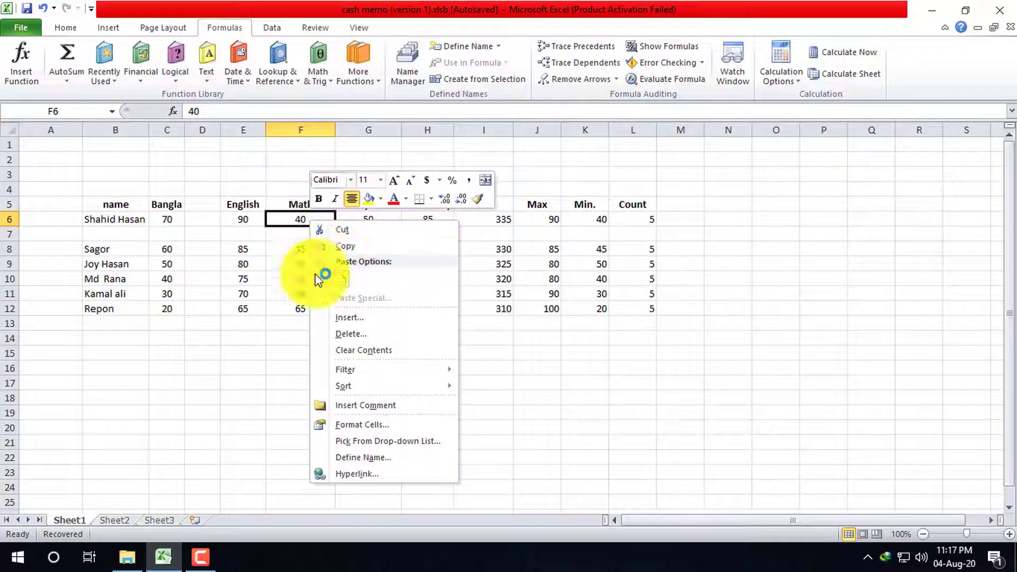
click(365, 318)
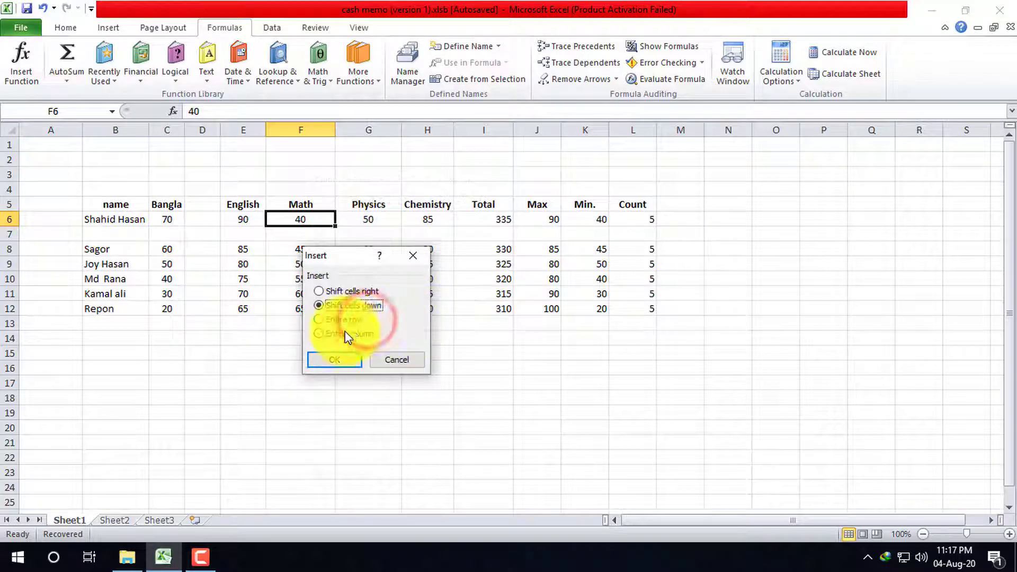
click(414, 256)
click(289, 381)
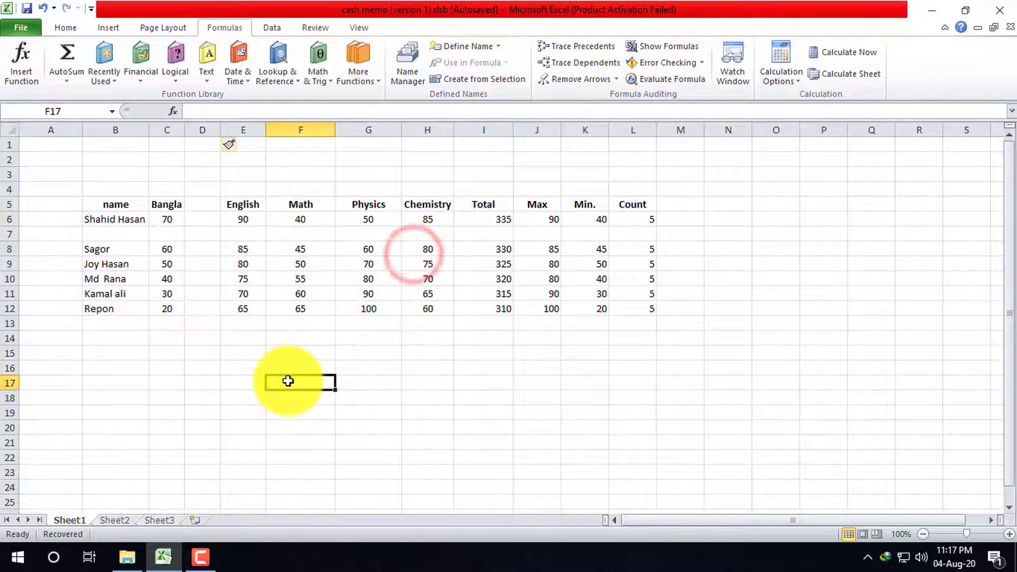
- Delete the blank column D between Bangla and English
right_click(210, 129)
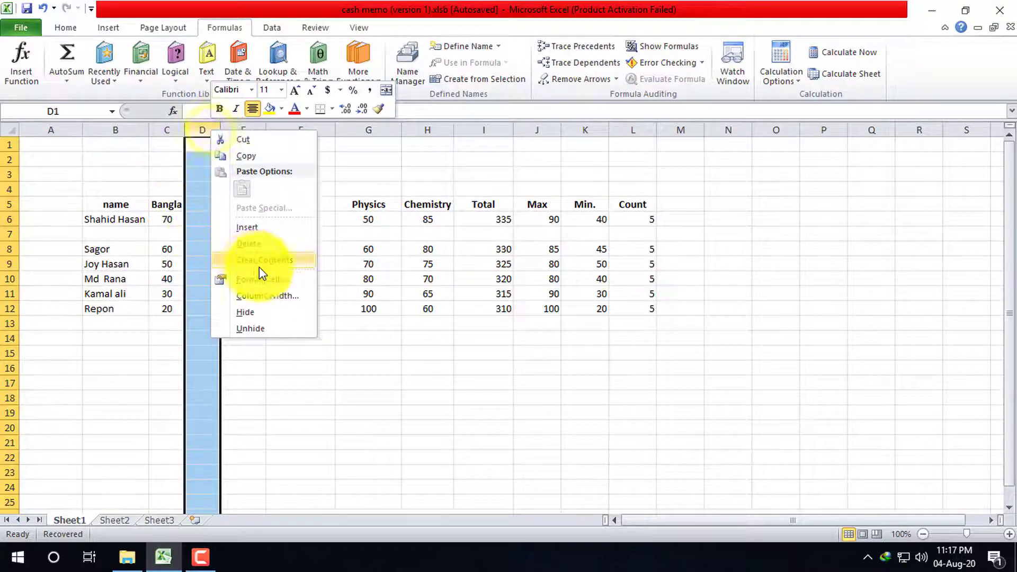
click(259, 245)
click(332, 365)
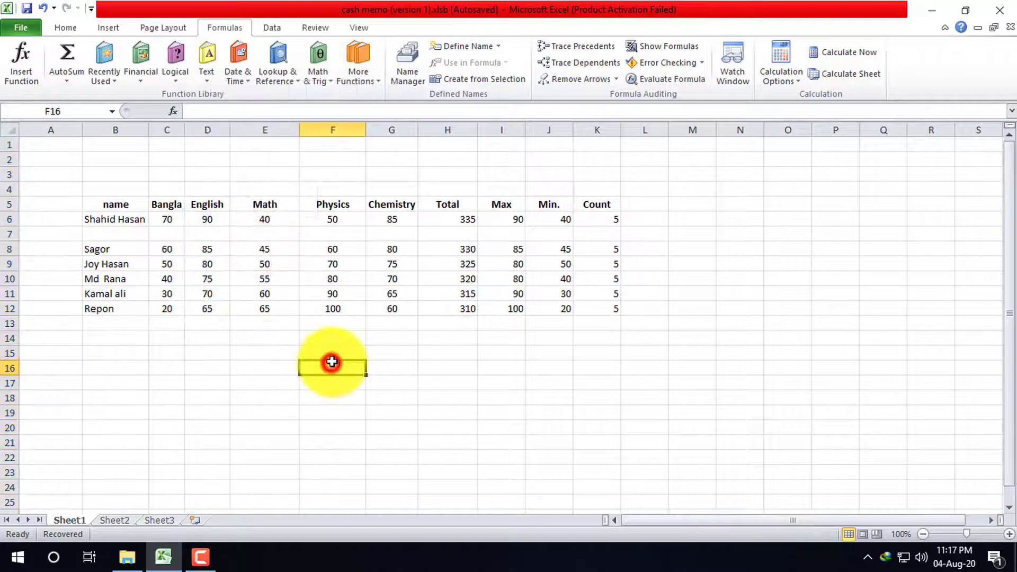
- Undo the demonstrated row, column and cell insertions and deletions back to the original marks table
click(42, 8)
click(43, 8)
click(42, 8)
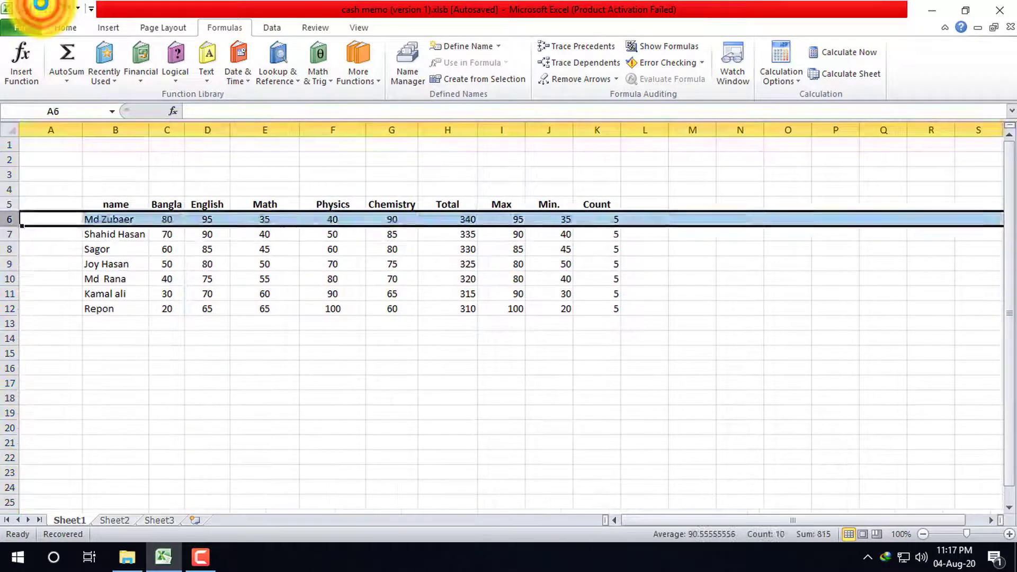
click(42, 8)
click(43, 8)
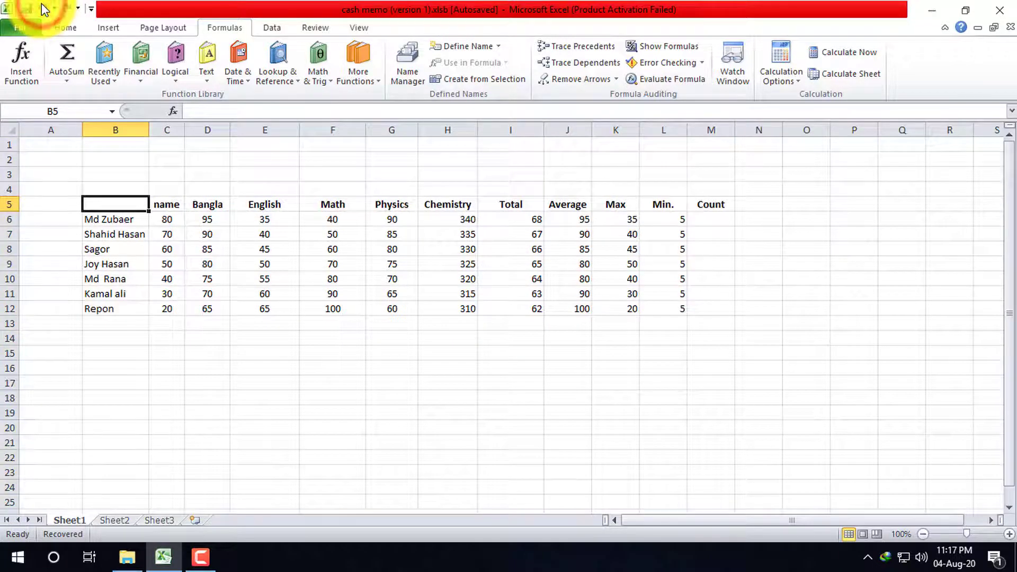
click(42, 8)
click(42, 8)
click(42, 5)
click(42, 6)
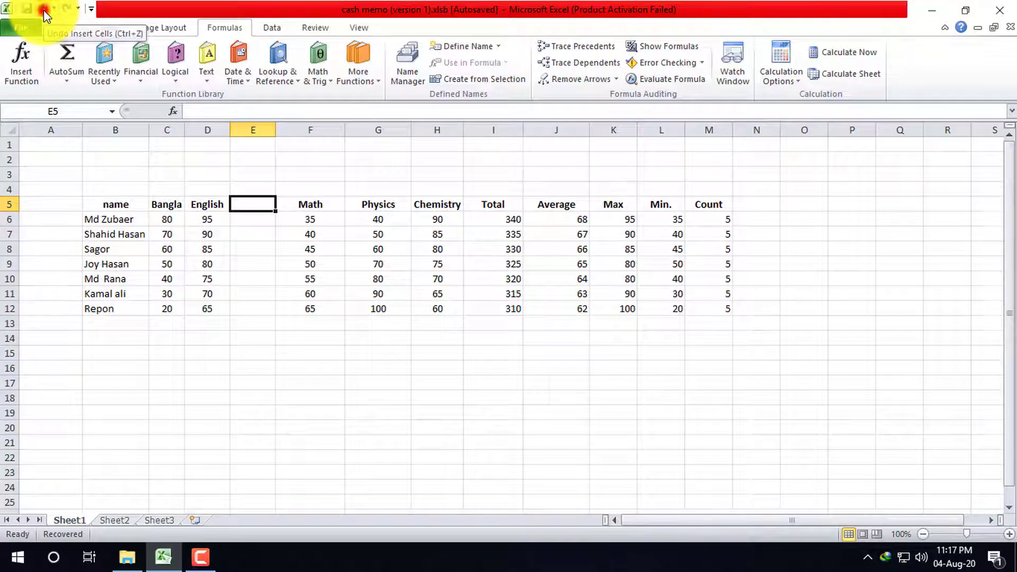
click(43, 10)
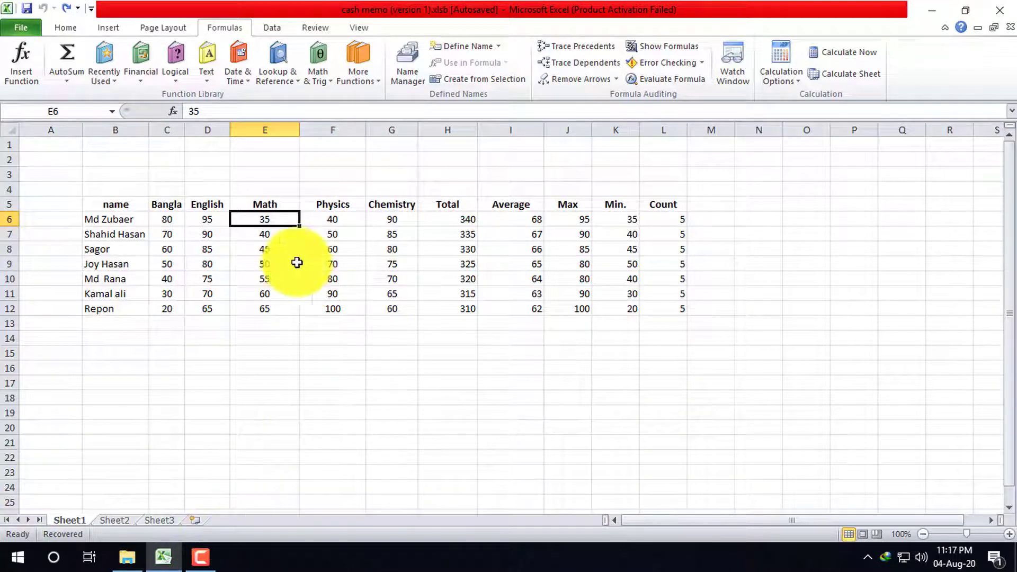
click(201, 566)
click(203, 565)
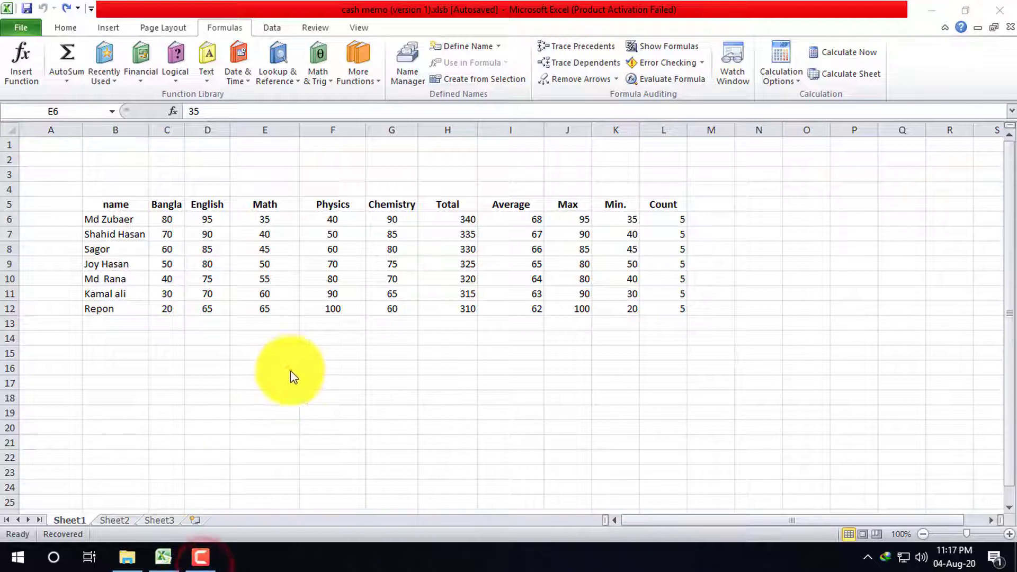
click(397, 371)
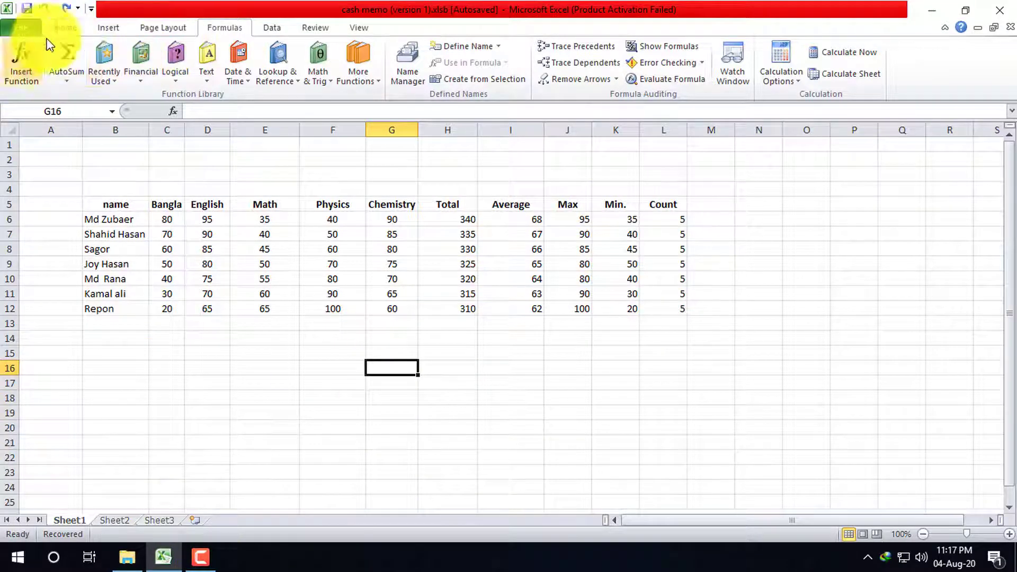
- Examine the insert, delete and format commands available for cells, rows, columns and sheets
click(71, 34)
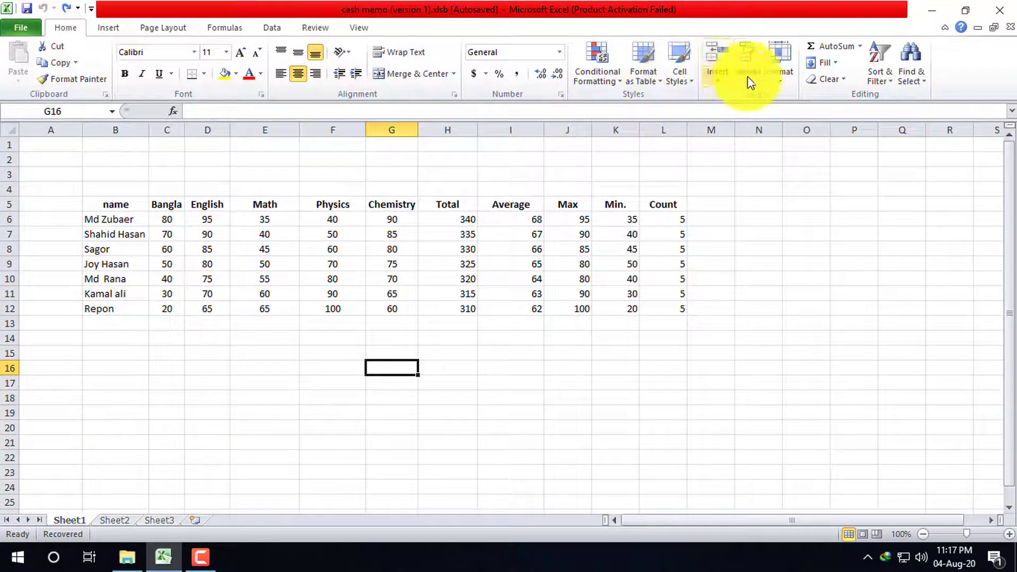
click(714, 74)
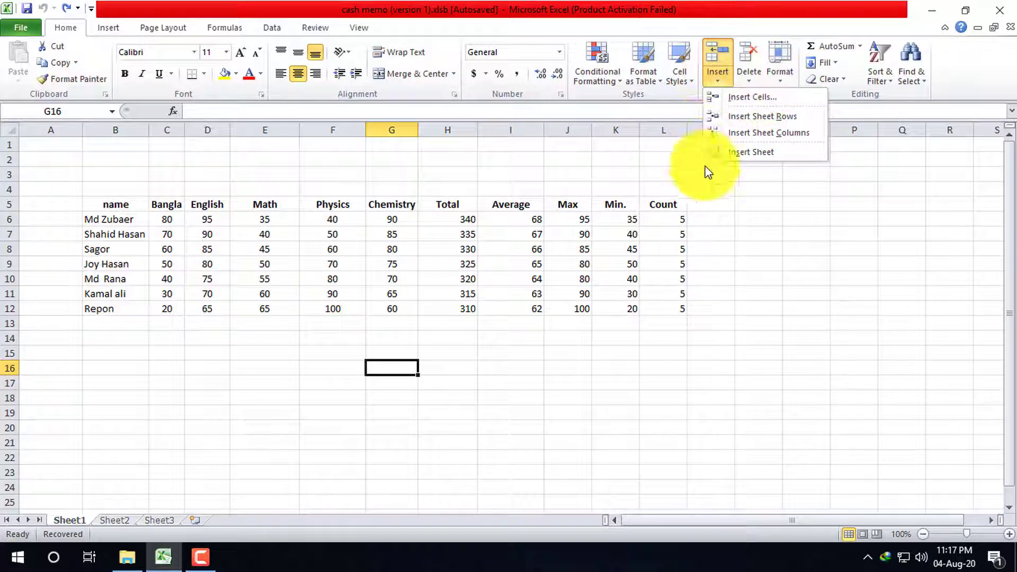
click(741, 78)
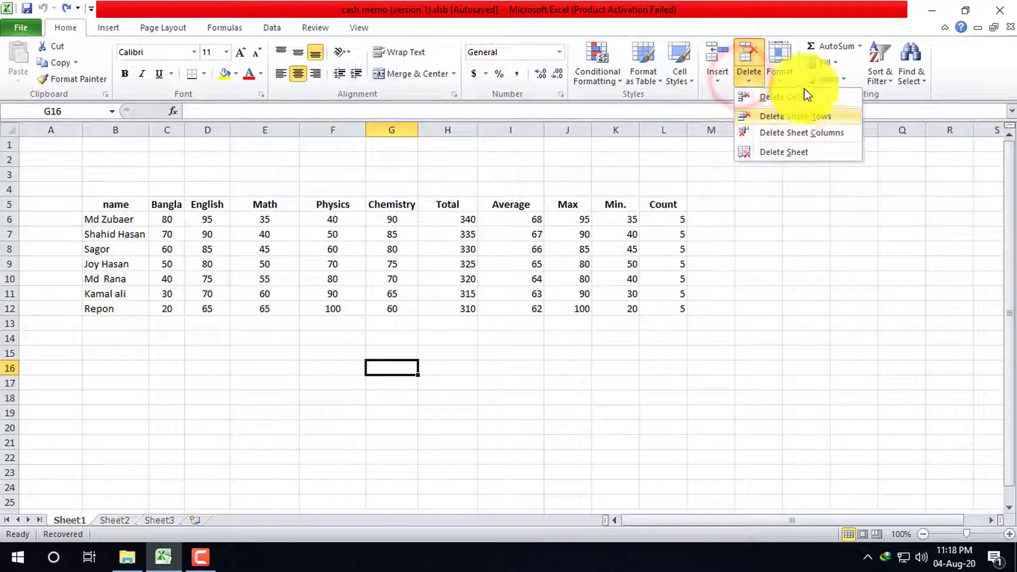
click(783, 75)
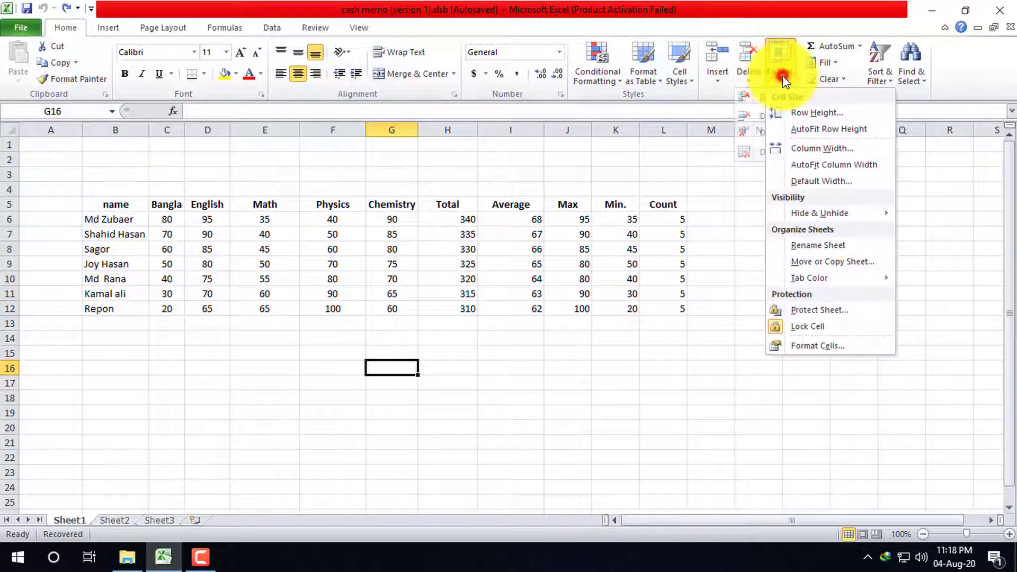
click(605, 244)
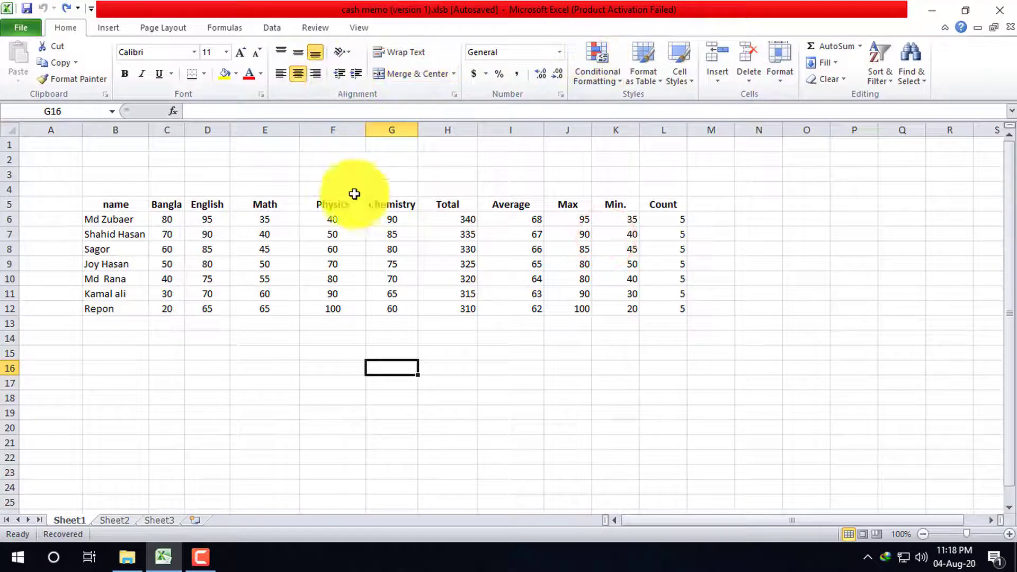
click(288, 360)
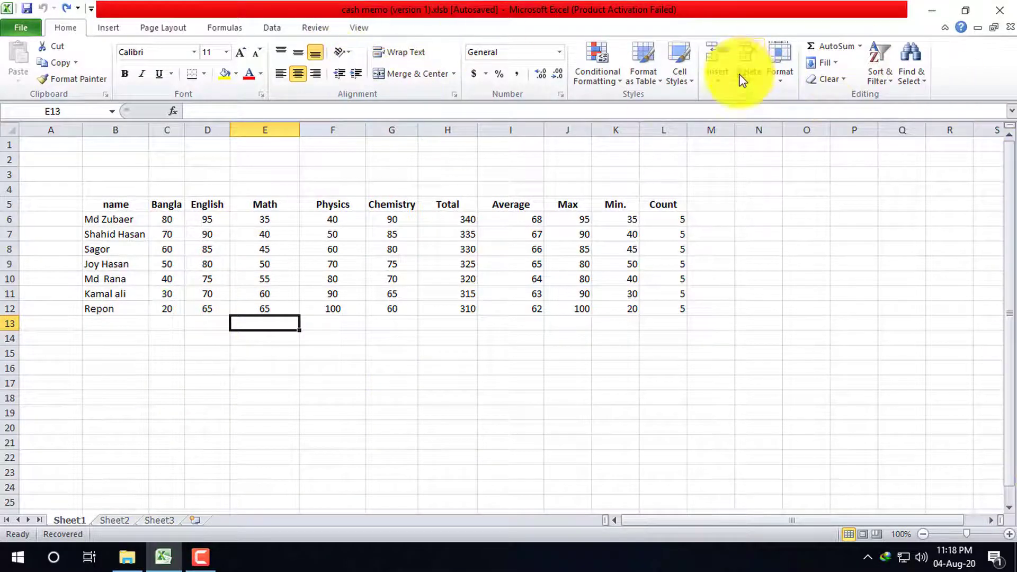
click(113, 27)
click(169, 26)
click(73, 27)
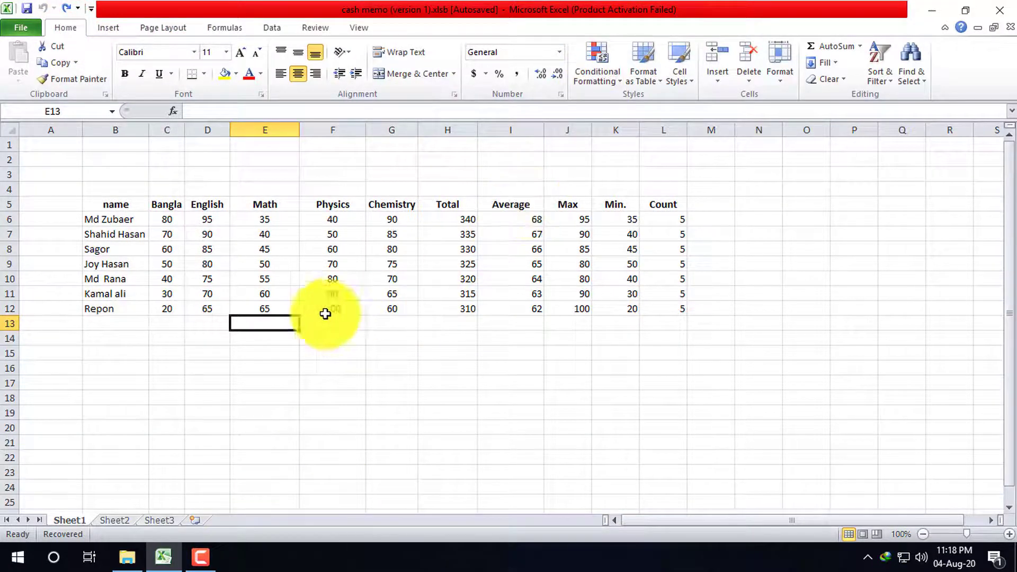
click(128, 327)
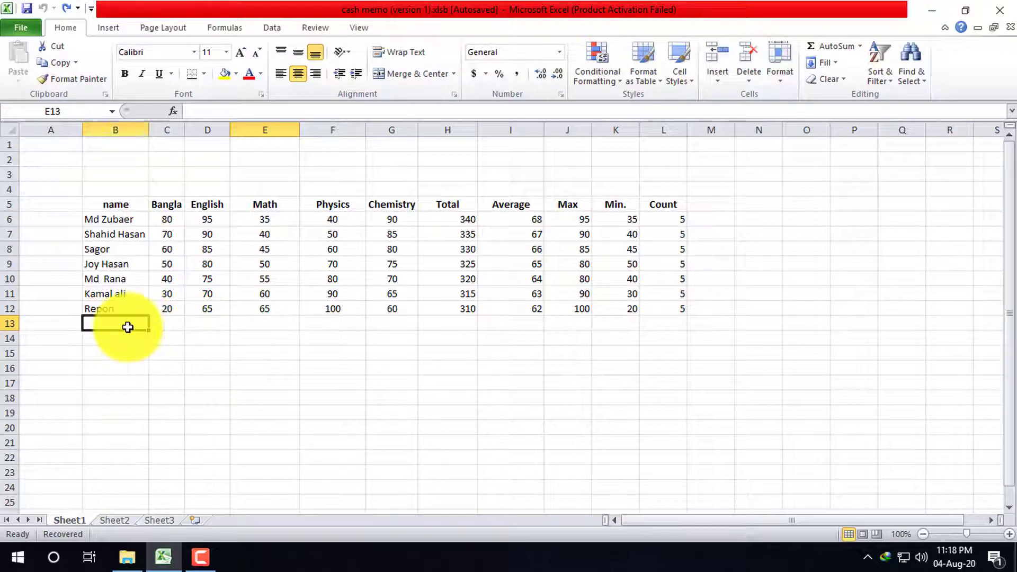
click(216, 330)
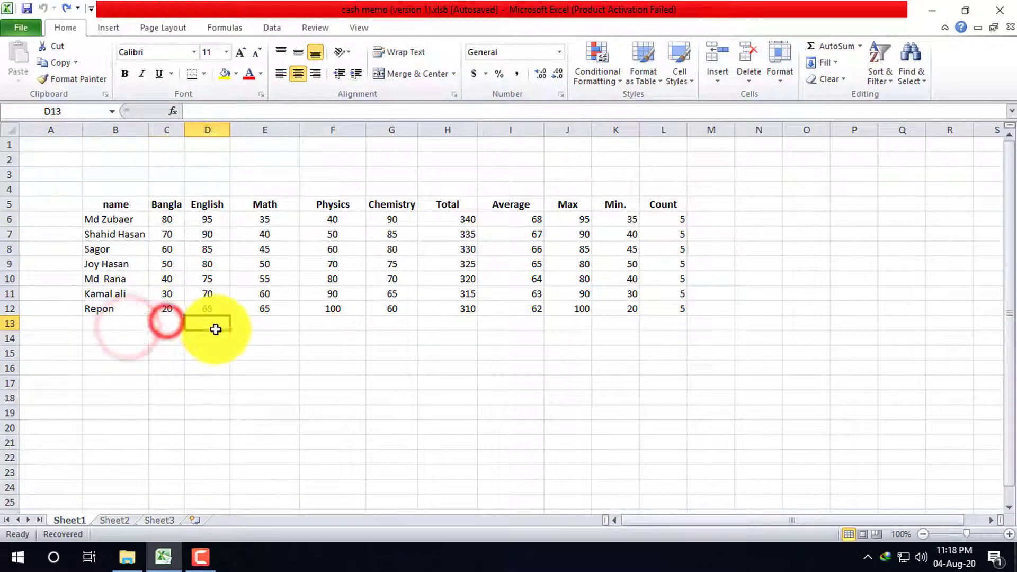
click(233, 427)
- Switch to Google Chrome and open the YouTube home page
click(16, 559)
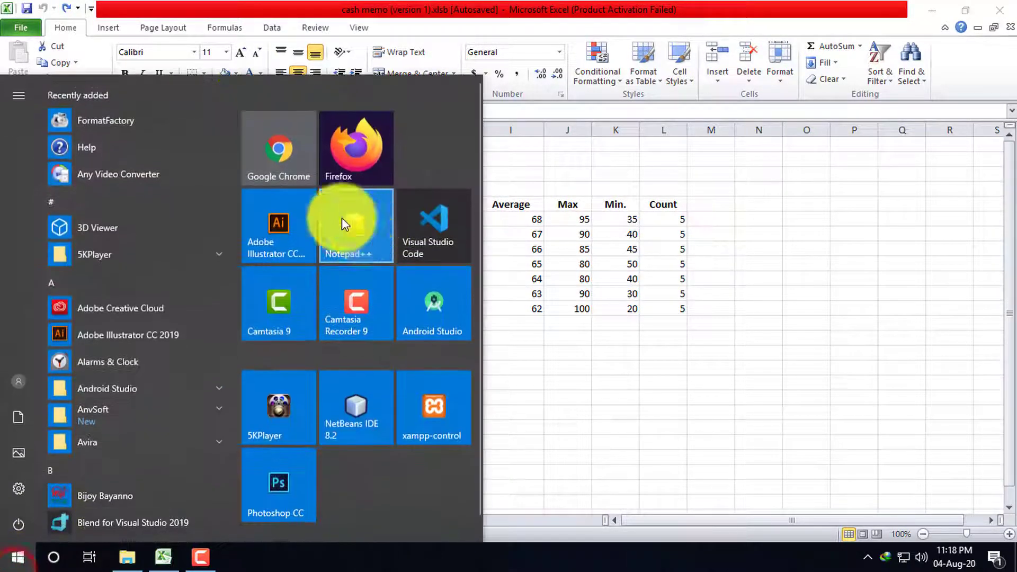
click(299, 151)
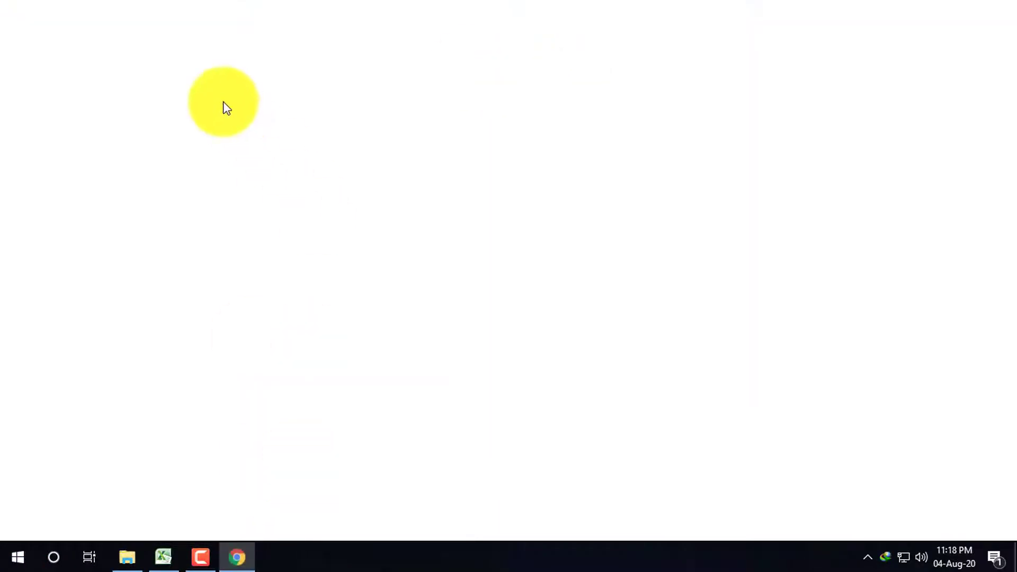
click(73, 64)
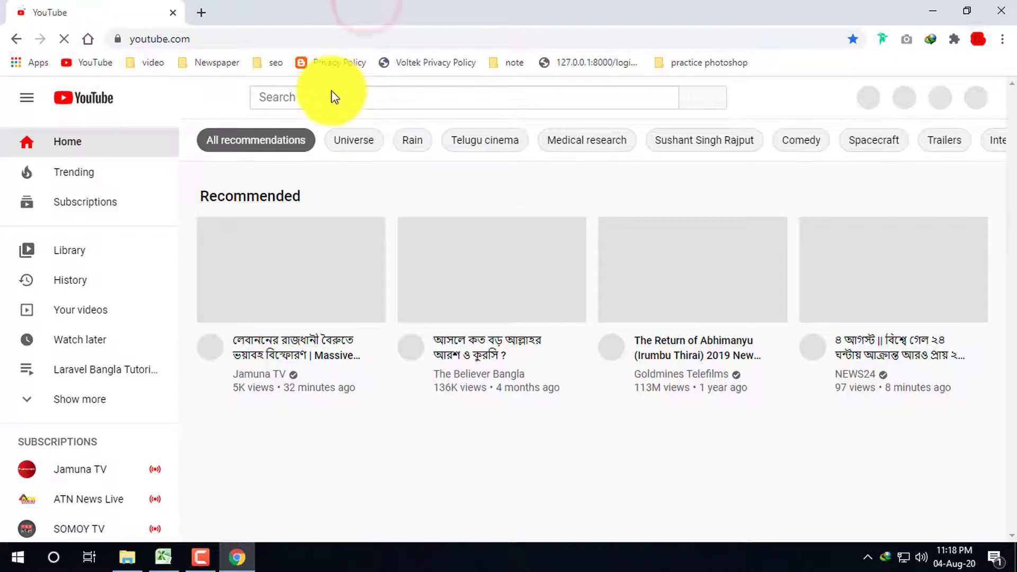
- Search YouTube for "zuba edu" and open the Zuba Edu Bangla Tutorial channel
click(330, 96)
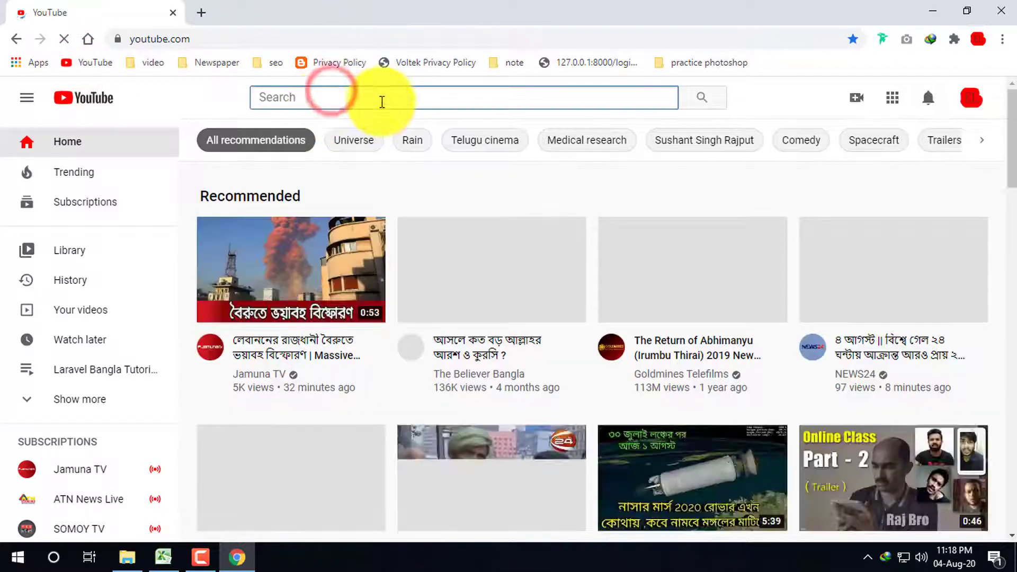
text(zub)
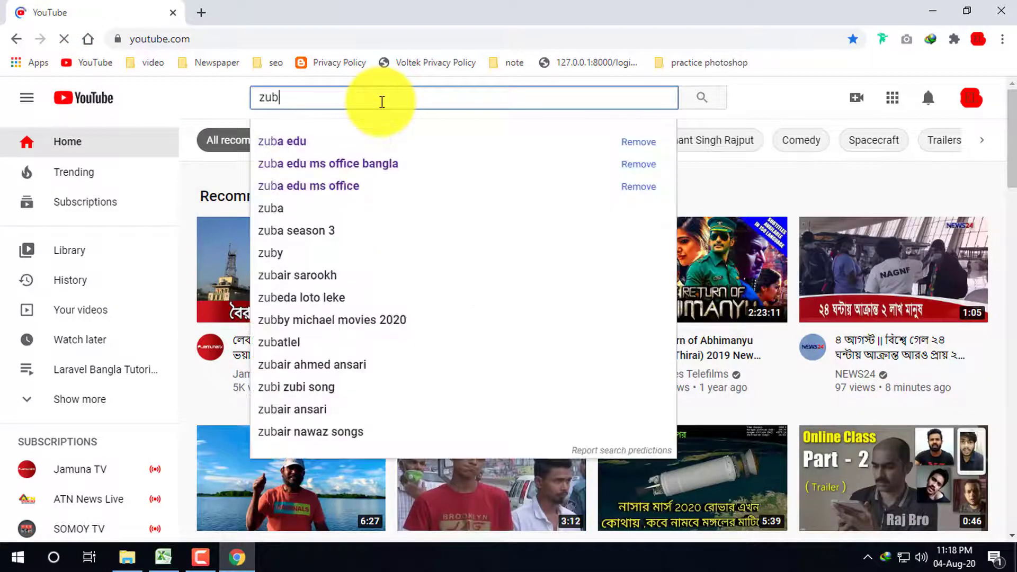
text(a)
key(Down)
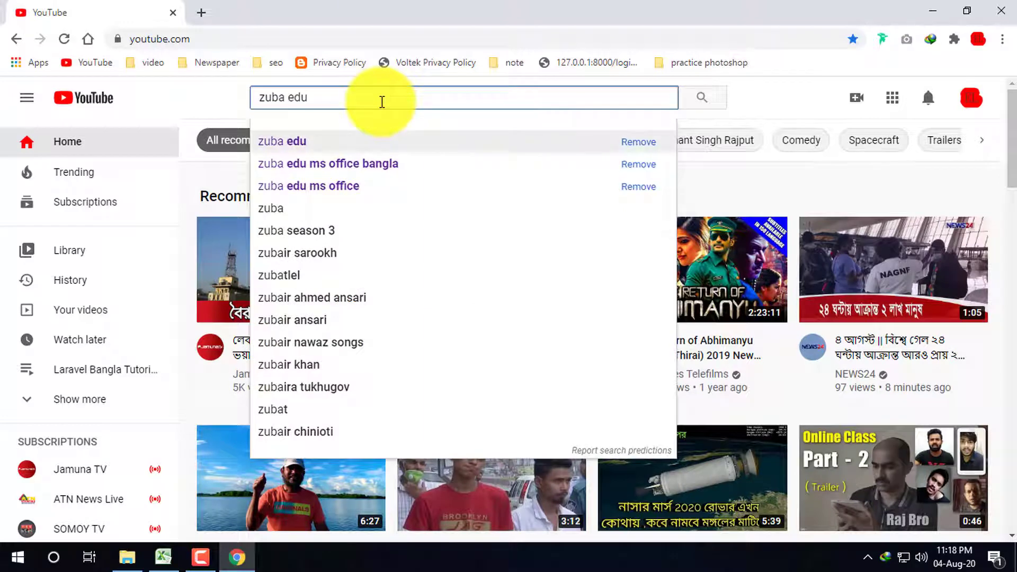
key(Return)
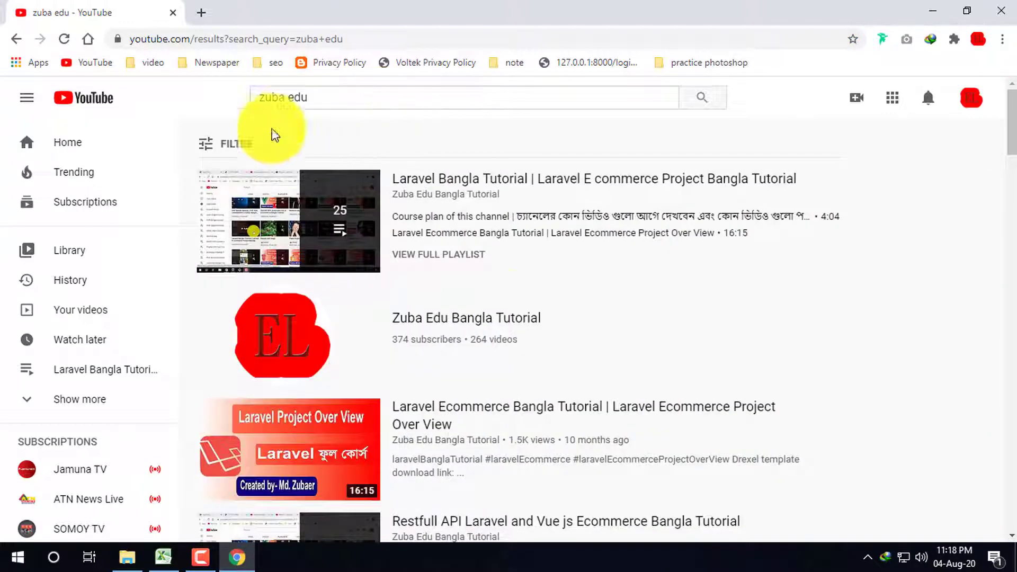
click(454, 319)
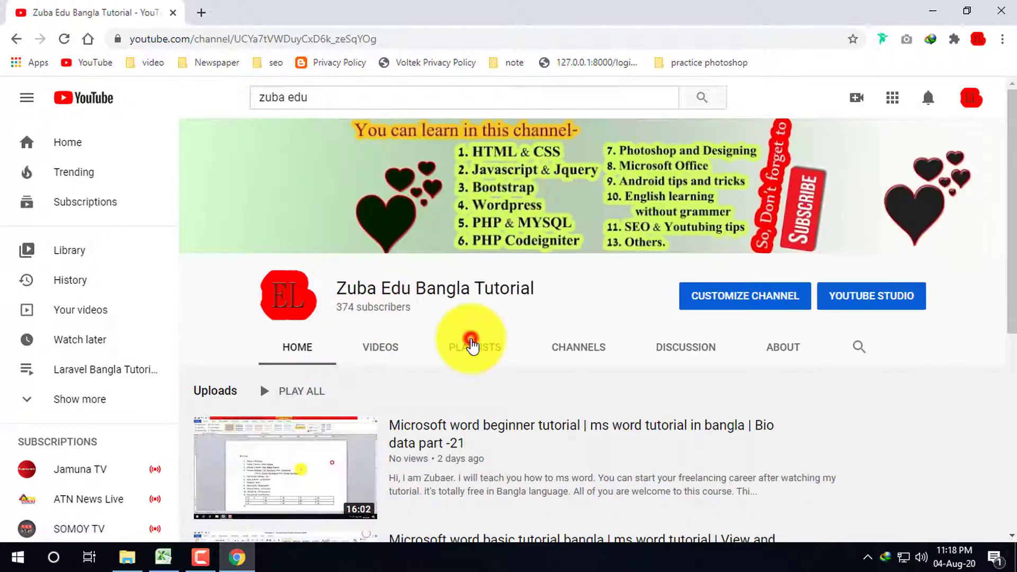
- Browse the channel's created playlists in both directions and open the Microsoft Word Bangla Tutorial playlist
click(472, 347)
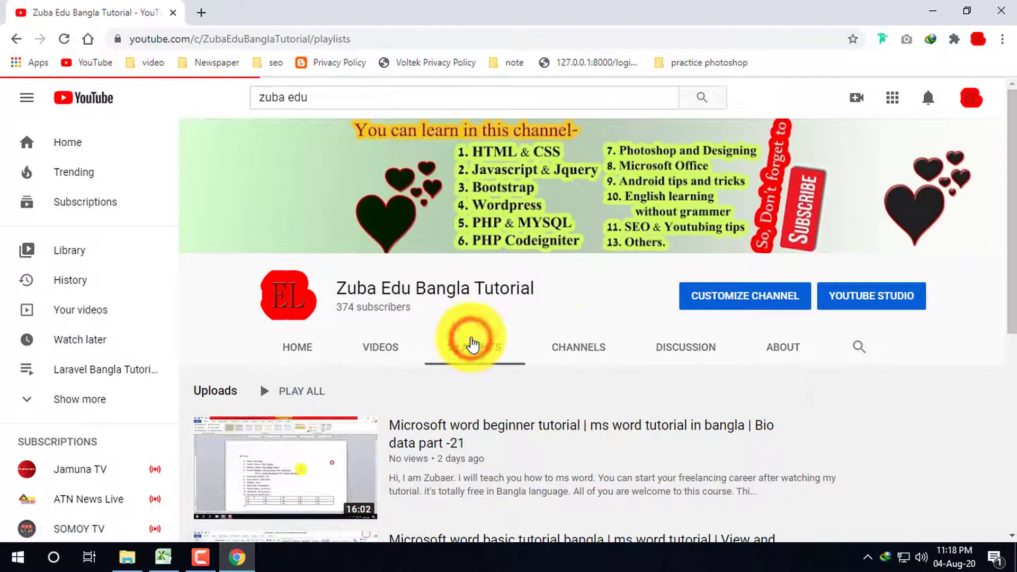
scroll(481, 422, down, 4)
click(989, 290)
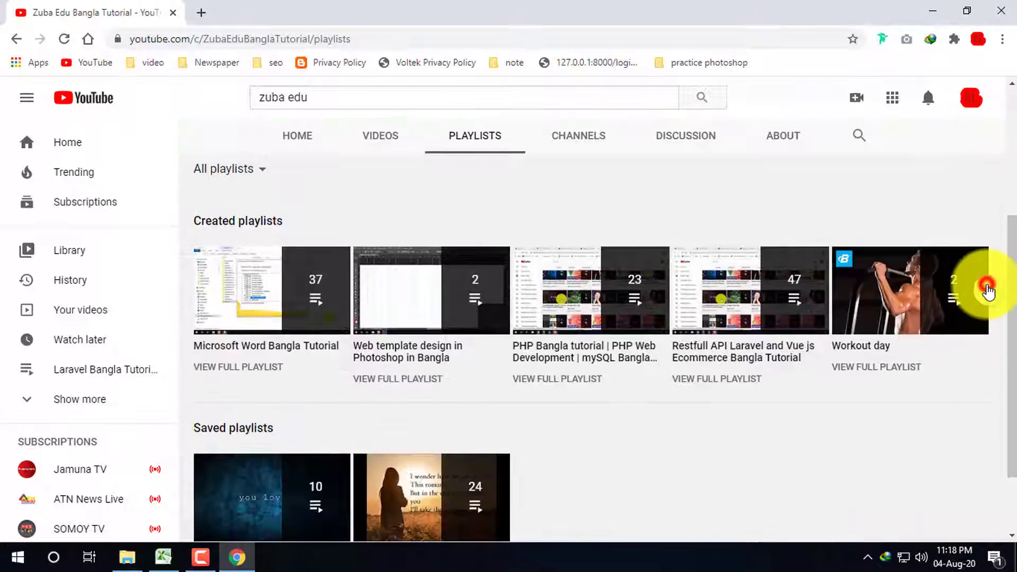
click(993, 292)
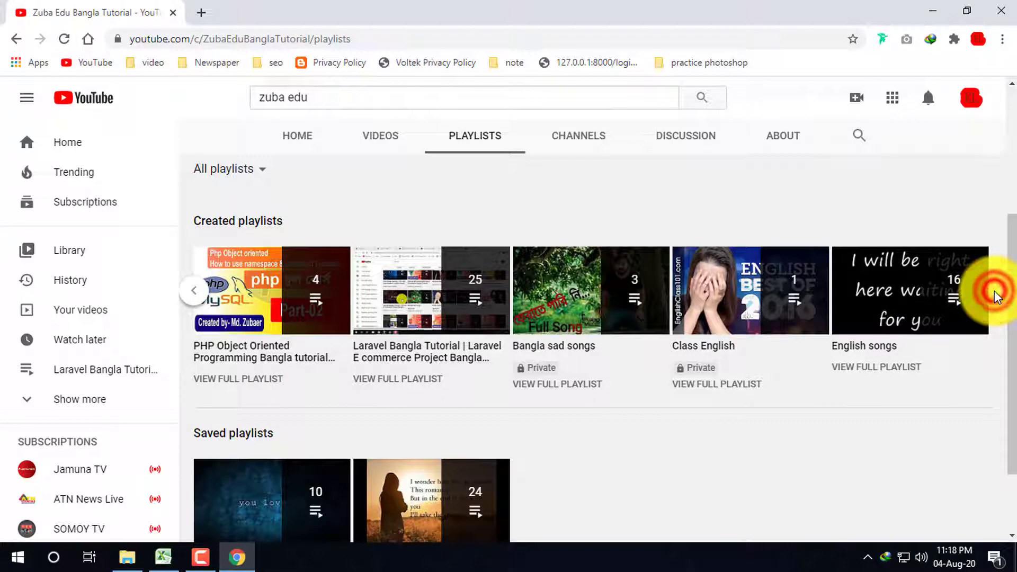
click(195, 294)
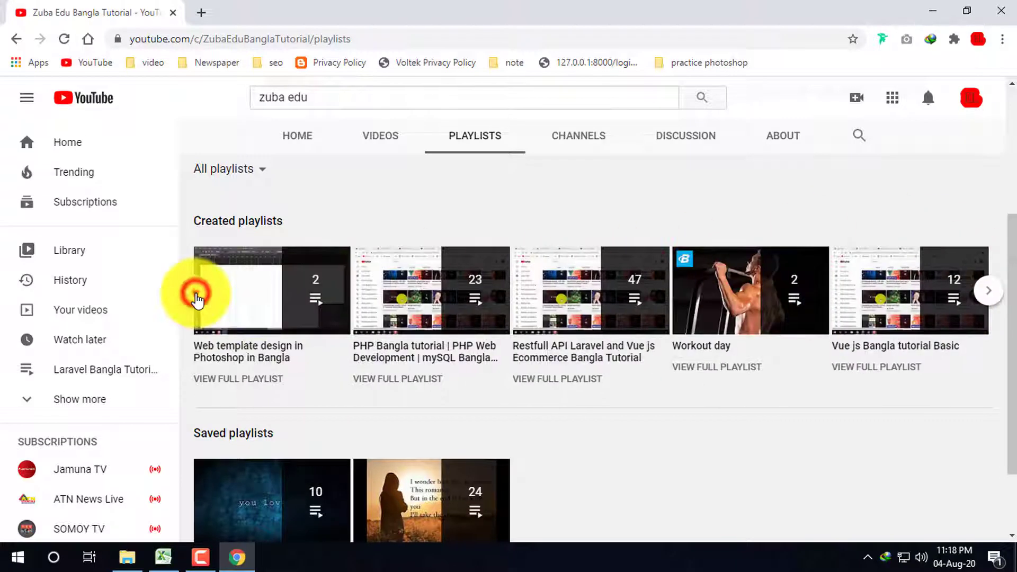
click(197, 294)
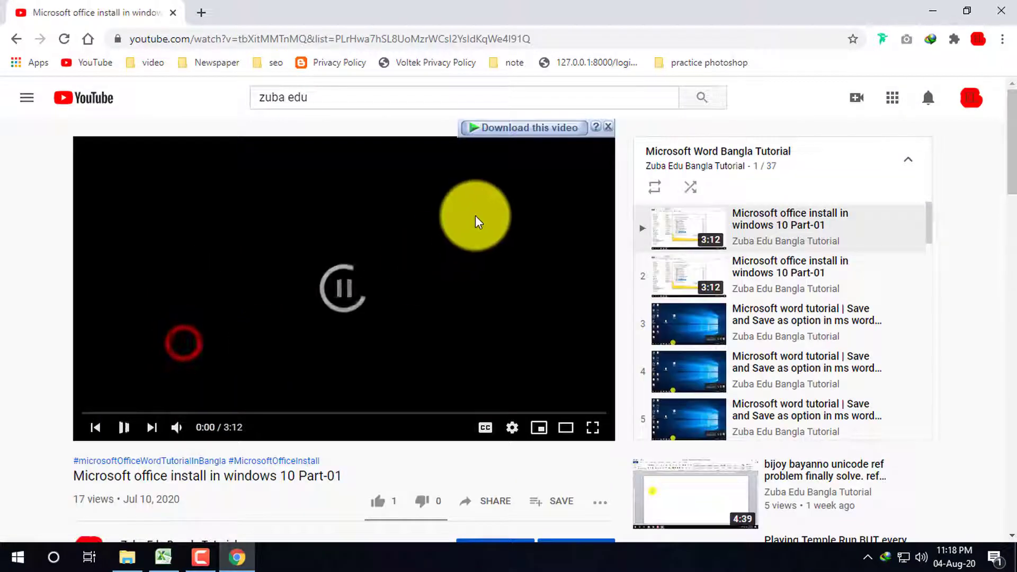
- Return to the channel's playlists and close the mini player of the Microsoft Office install video
click(15, 40)
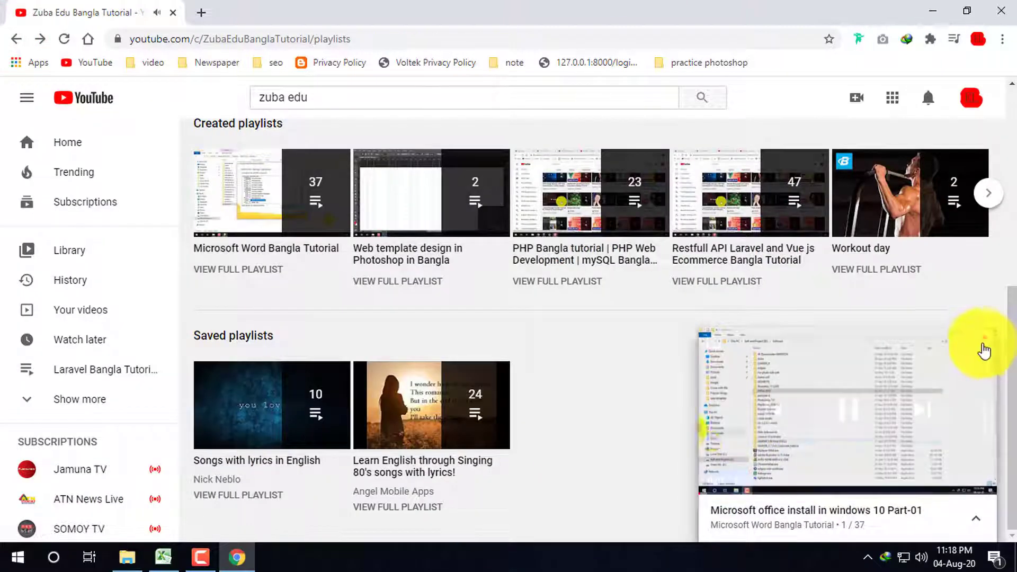
click(983, 344)
click(201, 555)
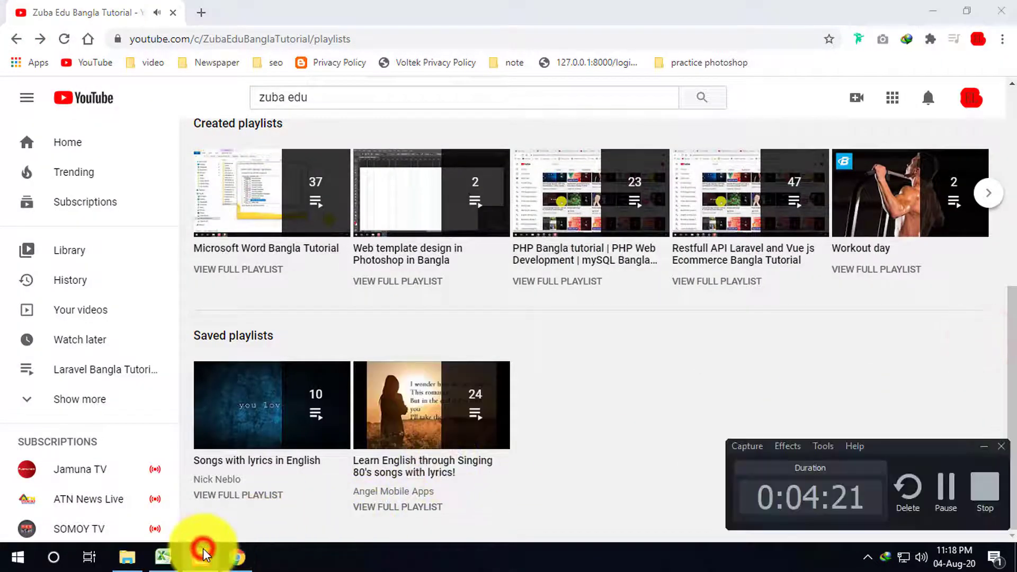